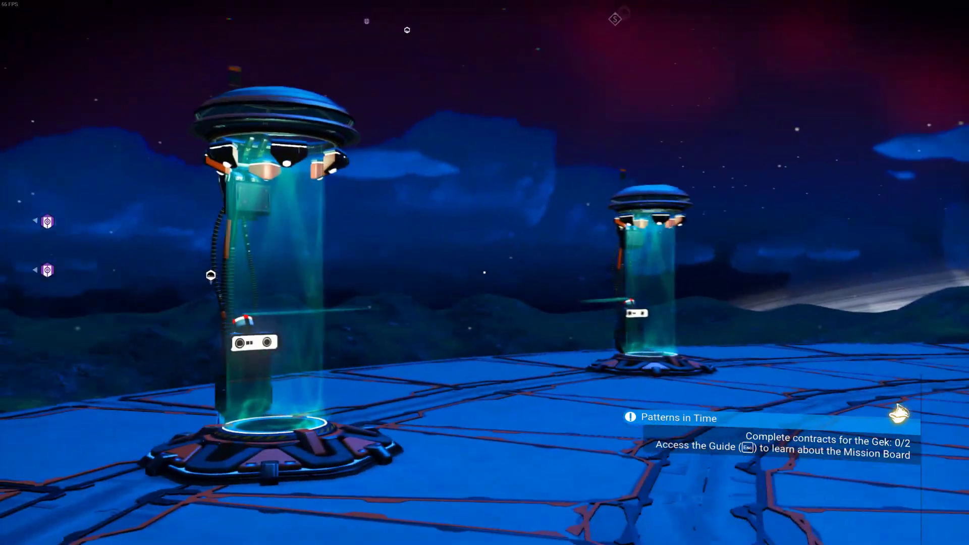
Step: Walk across the circular base platform and examine the teleporters standing along its edge
key(d)
key(w)
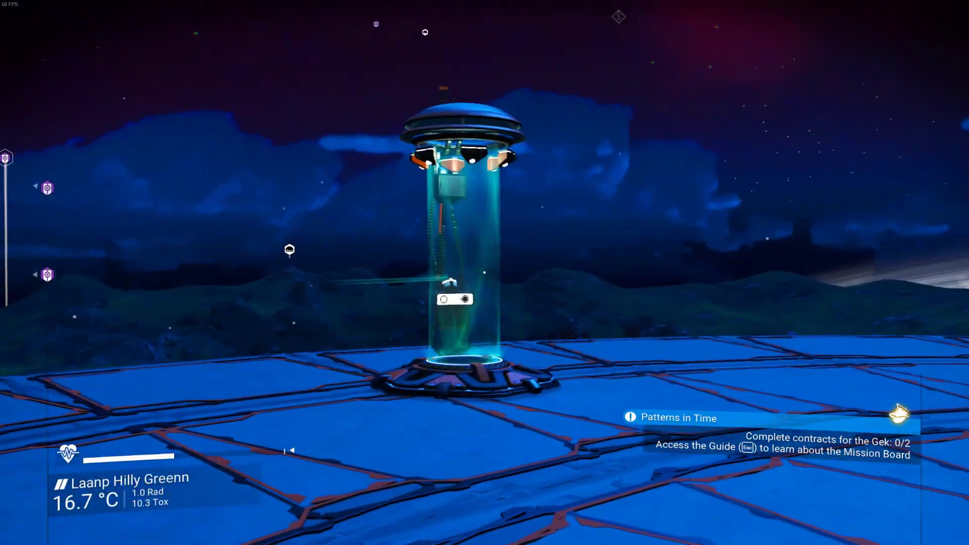
key(s)
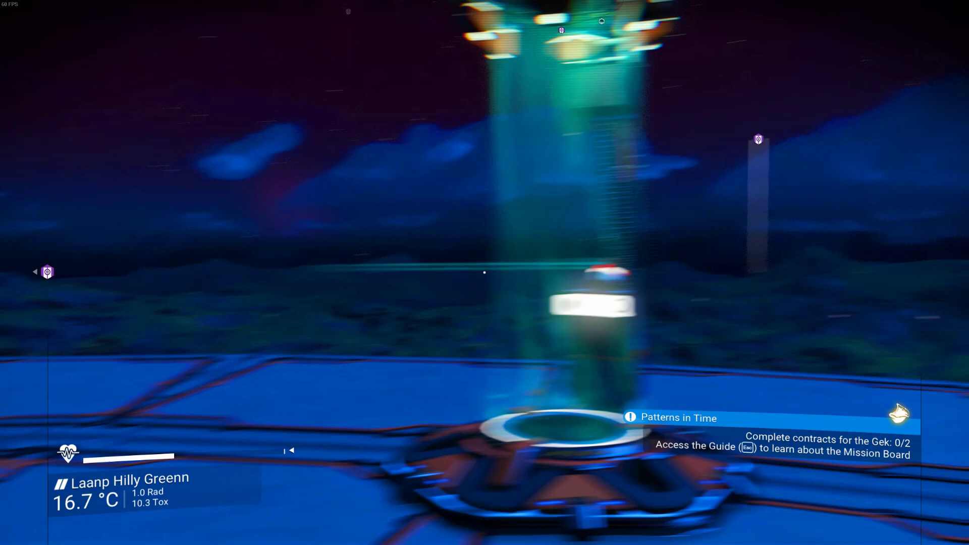
key(w)
key(w)
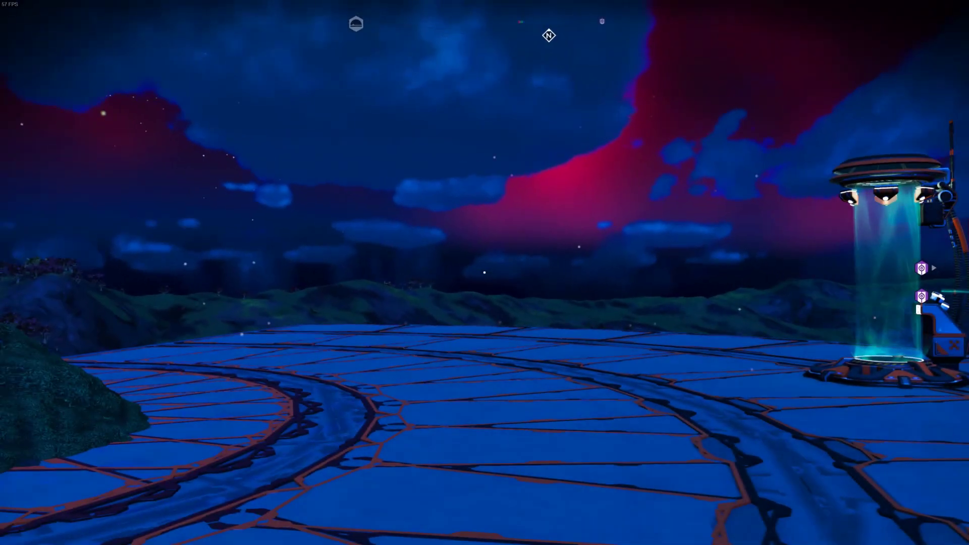
key(a)
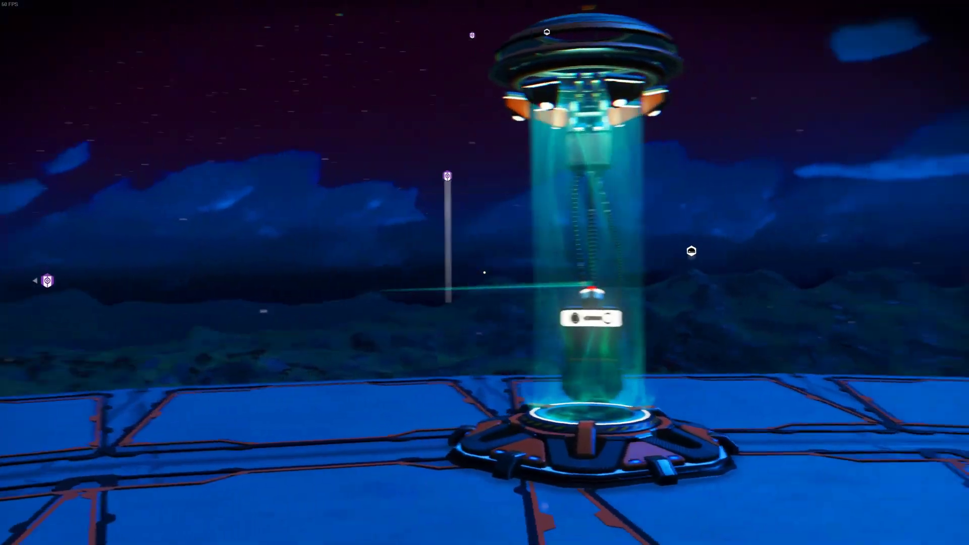
key(a)
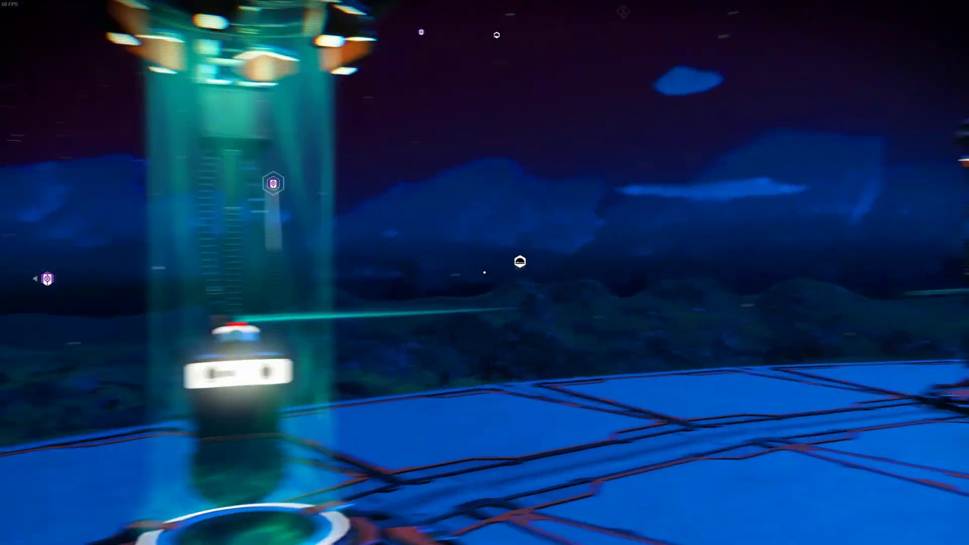
key(a)
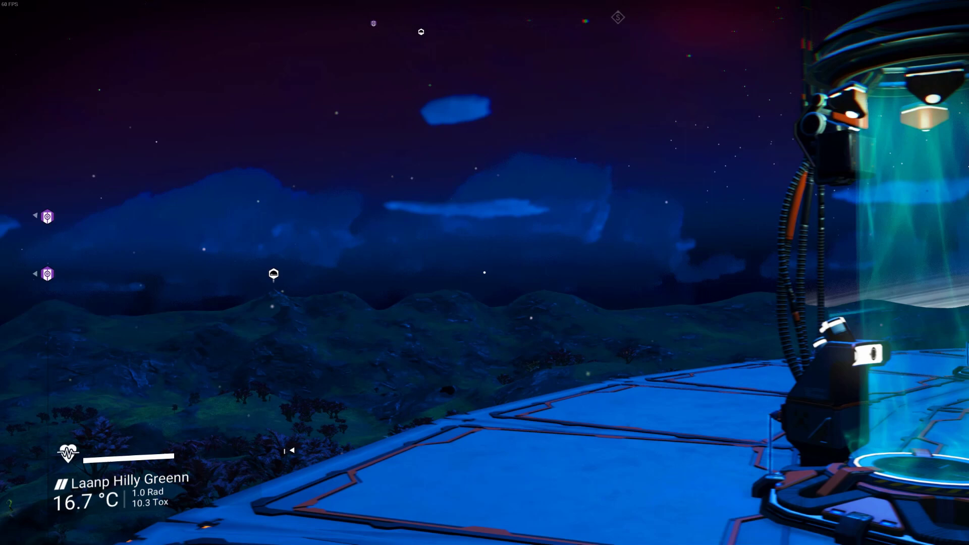
key(d)
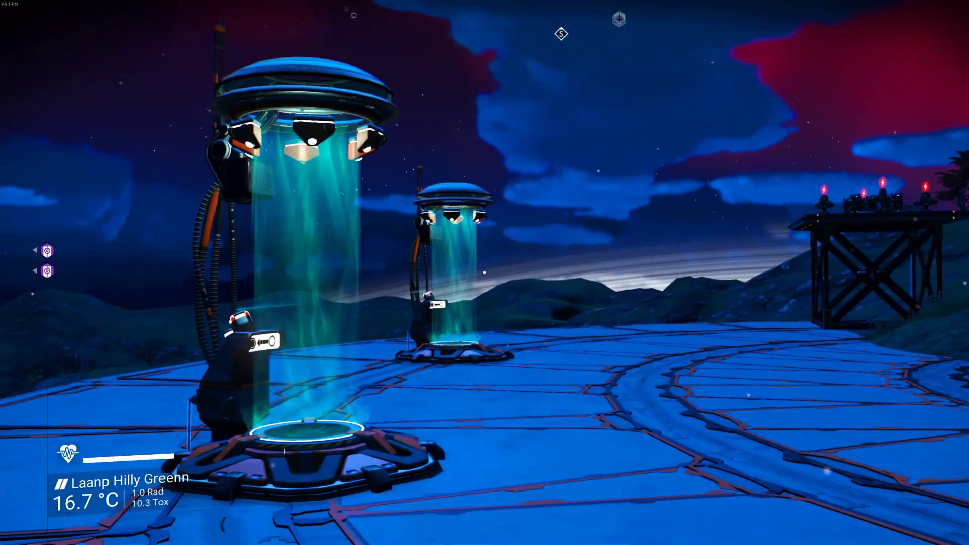
key(a)
key(a)
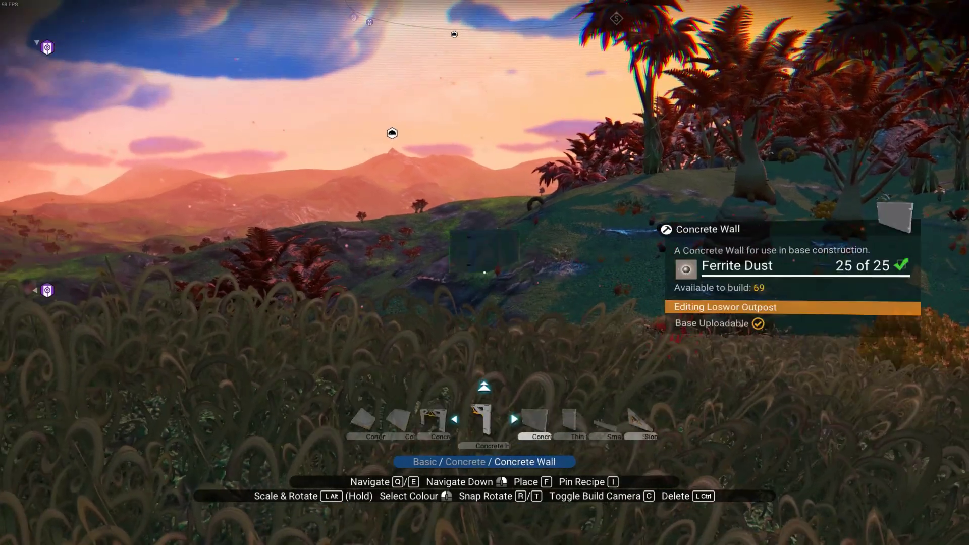
Step: Place a Small Concrete Wall in the grass at Loswor Outpost, rotated to point lengthwise toward the distant marker
key(e)
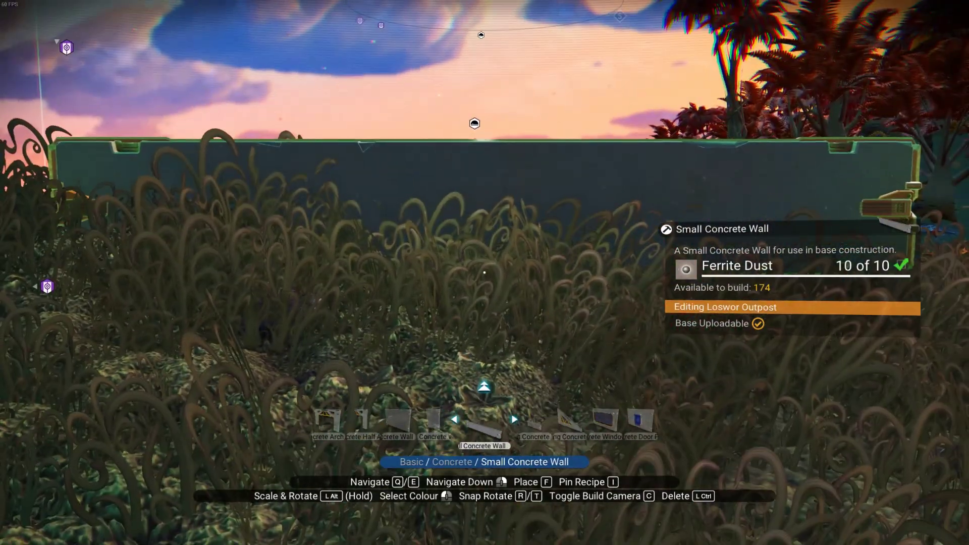
key(r)
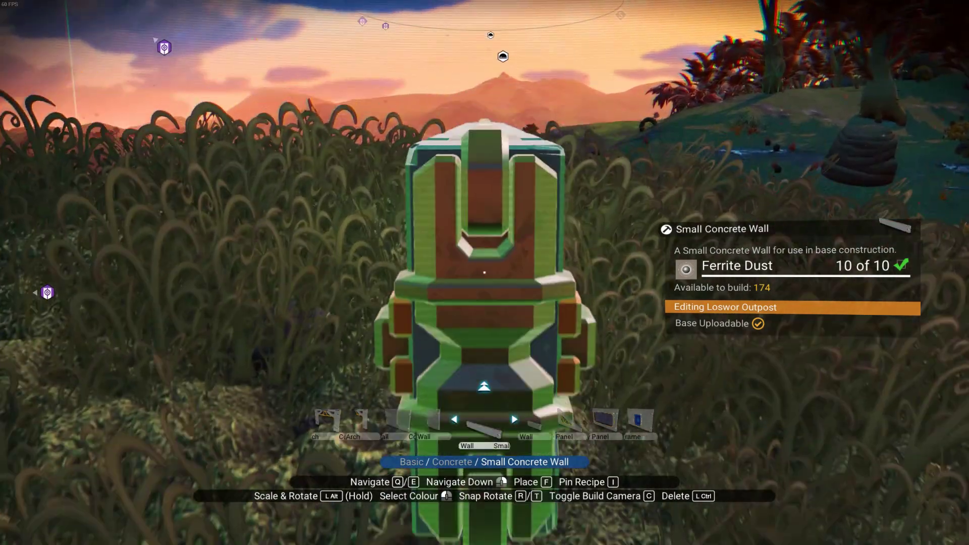
key(c)
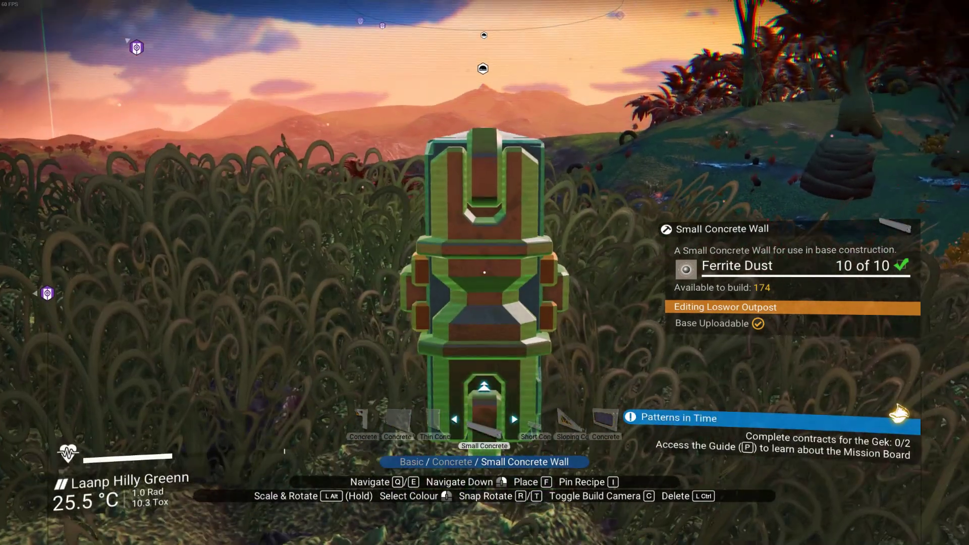
key(w)
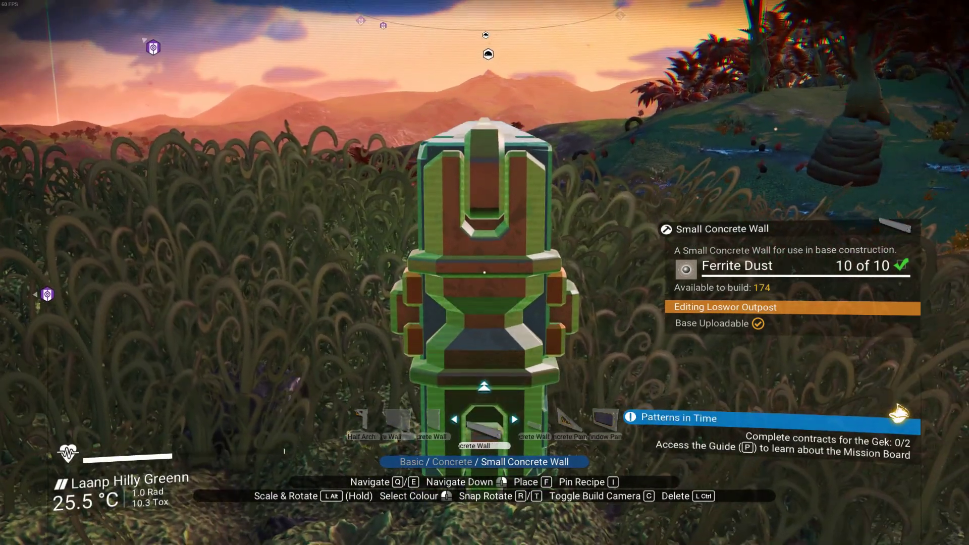
key(w)
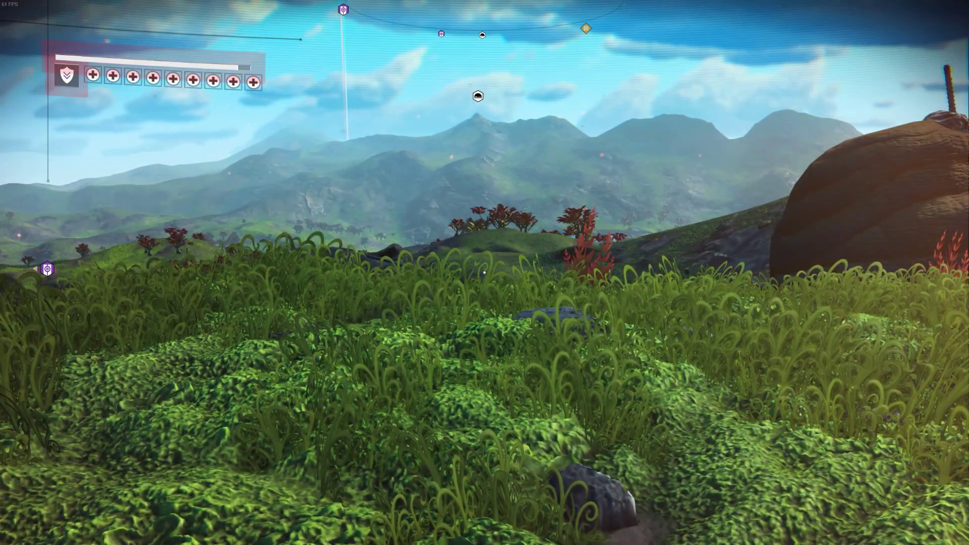
Step: Place another Small Concrete Wall farther out in the grass, rotated end-on toward the mountains, and leave build mode
key(z)
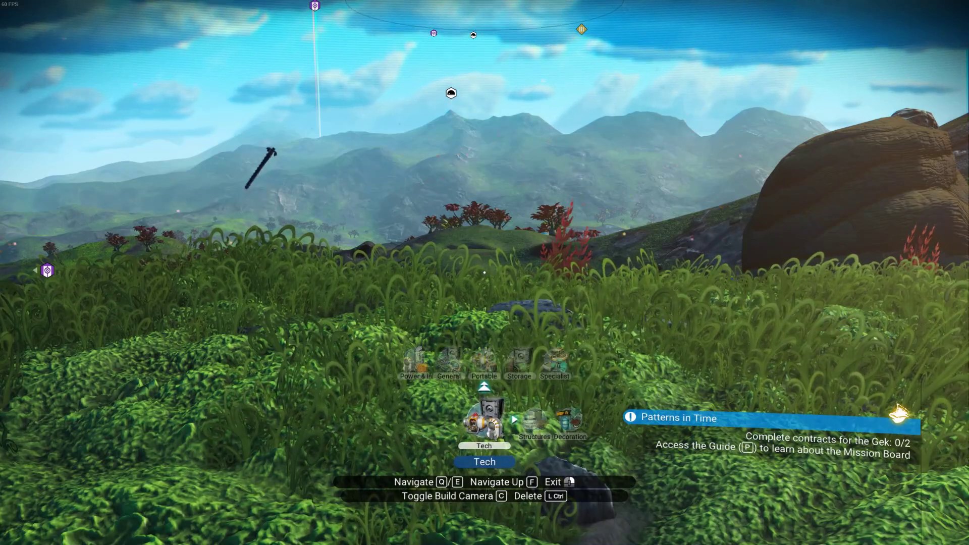
key(f)
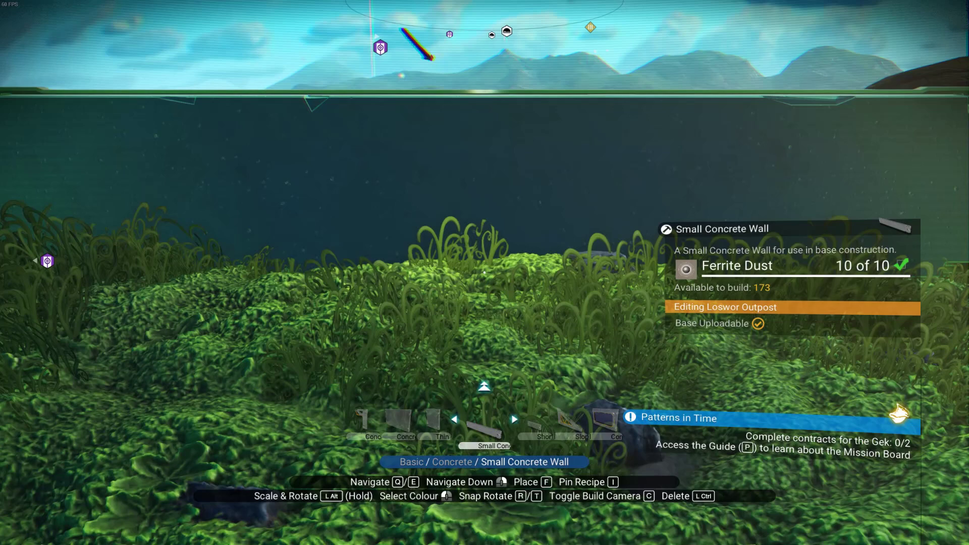
key(r)
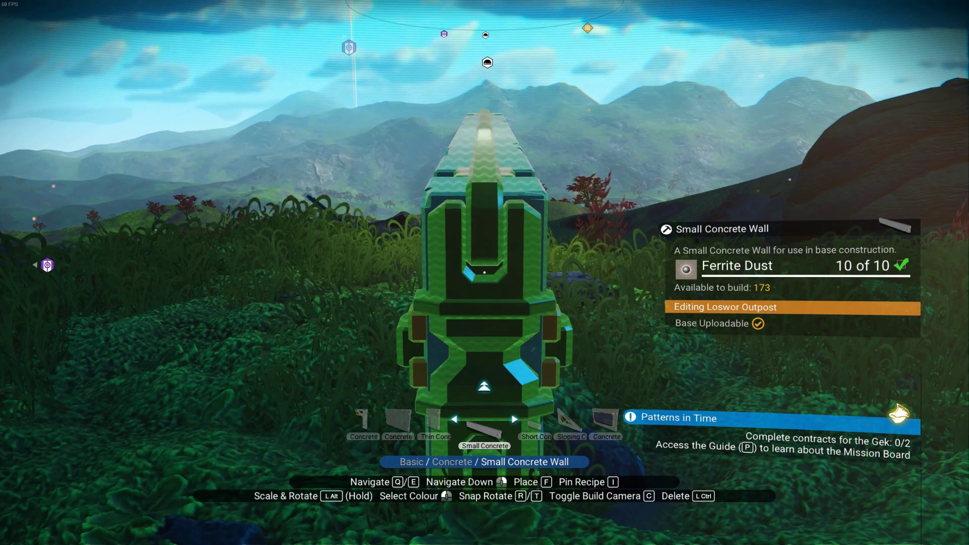
key(f)
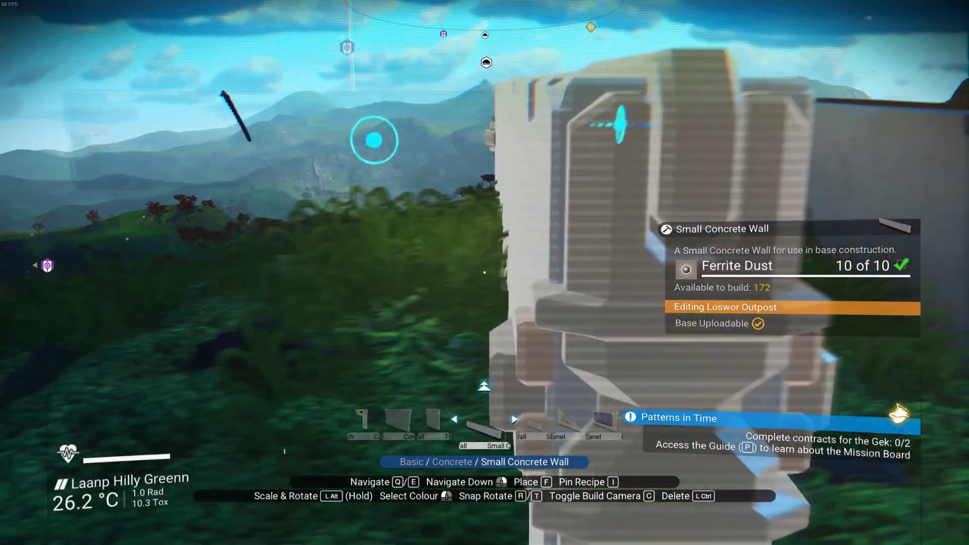
right_click(485, 273)
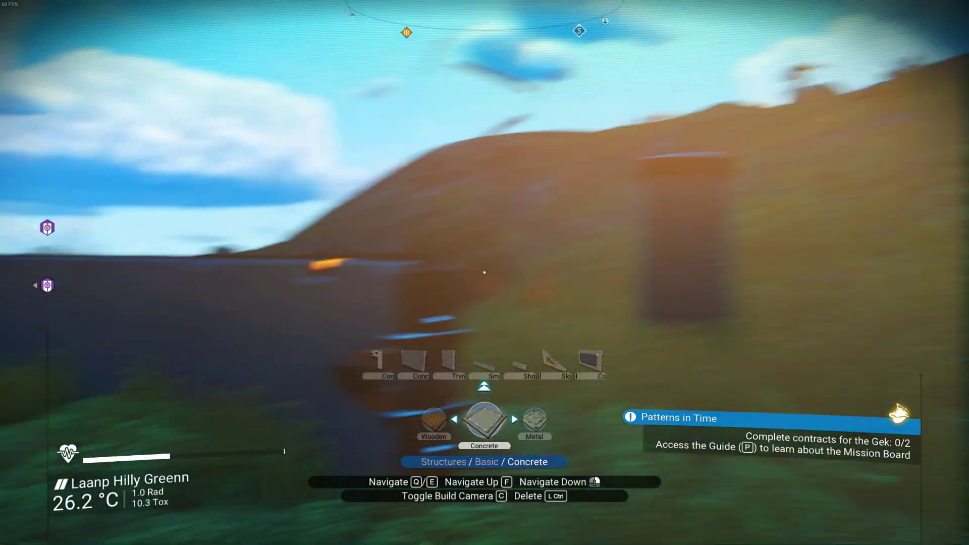
right_click(485, 273)
right_click(485, 272)
right_click(485, 272)
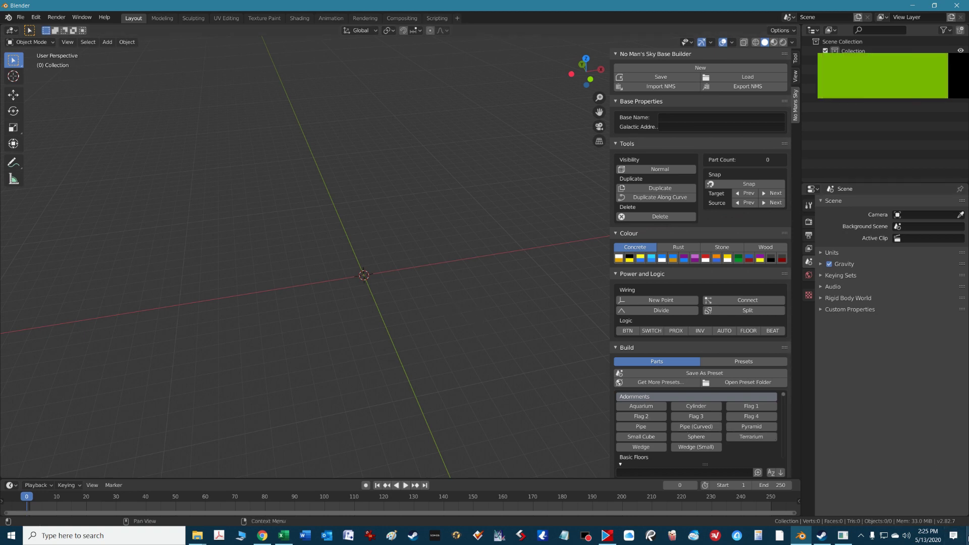
Step: Switch to NMS Save Editor and load the Slot 2 save dated May 13
click(967, 537)
double_click(231, 487)
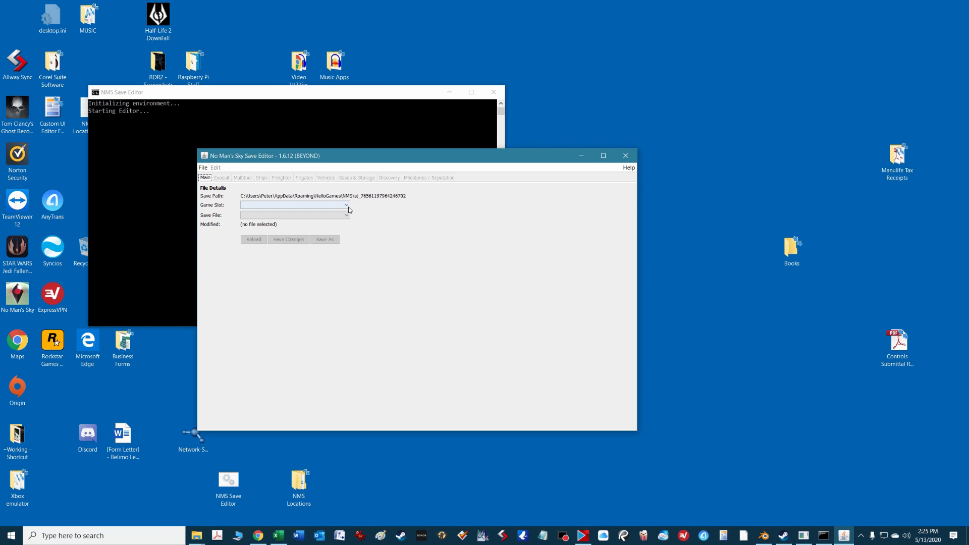
click(347, 205)
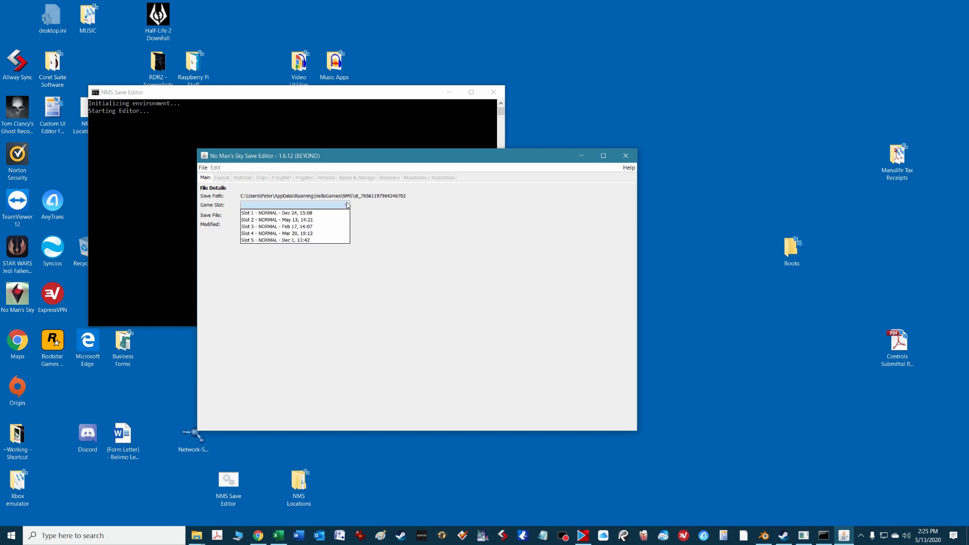
click(316, 222)
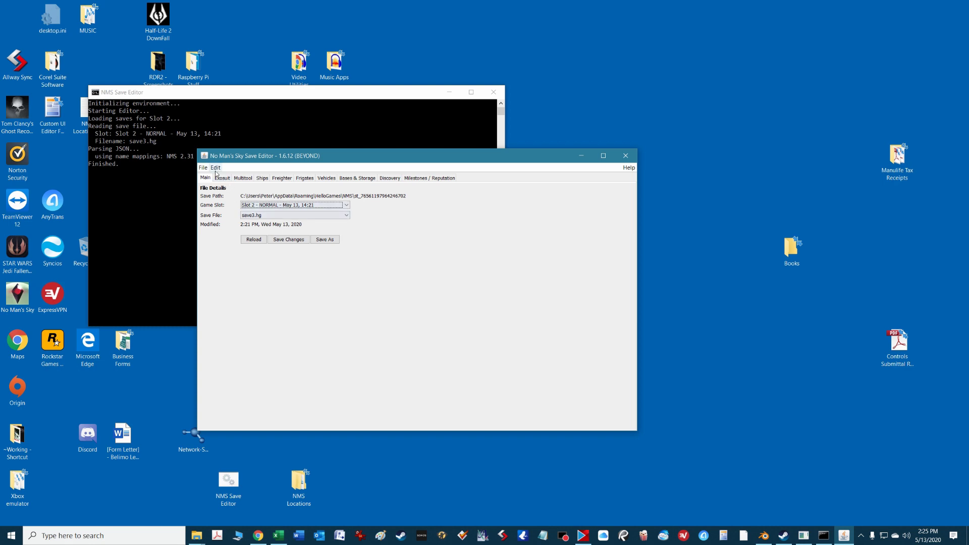
Step: Open the save's raw JSON and display entry [19] of PersistentPlayerBases within PlayerStateData
click(216, 168)
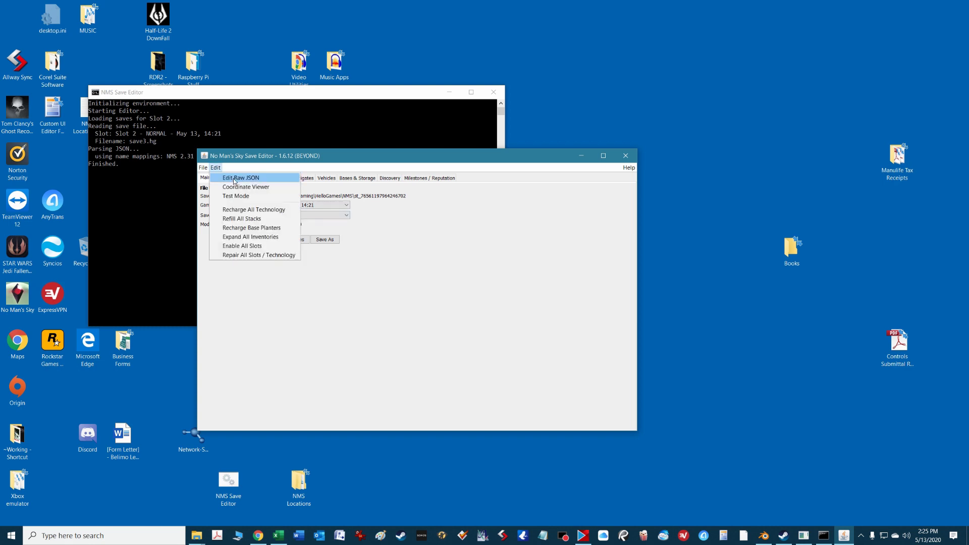
click(234, 180)
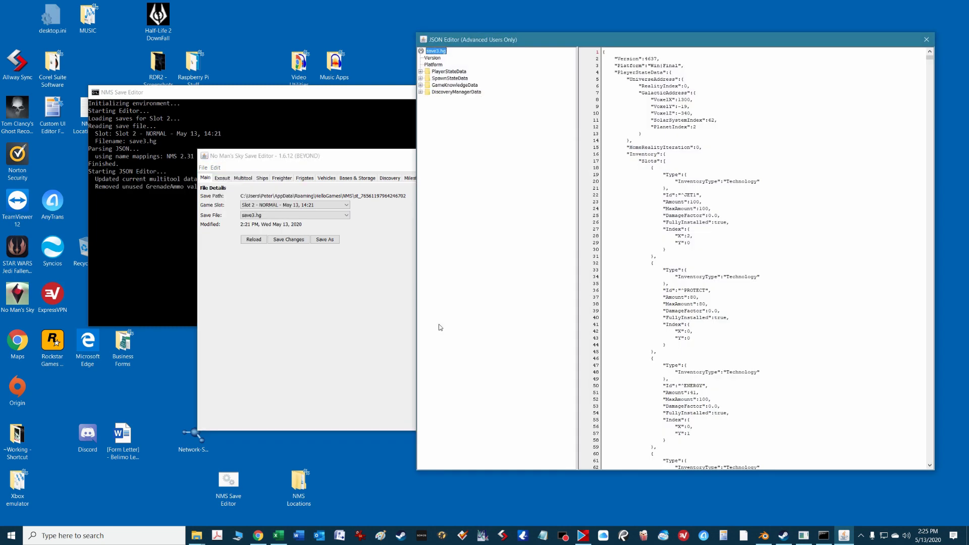
click(421, 72)
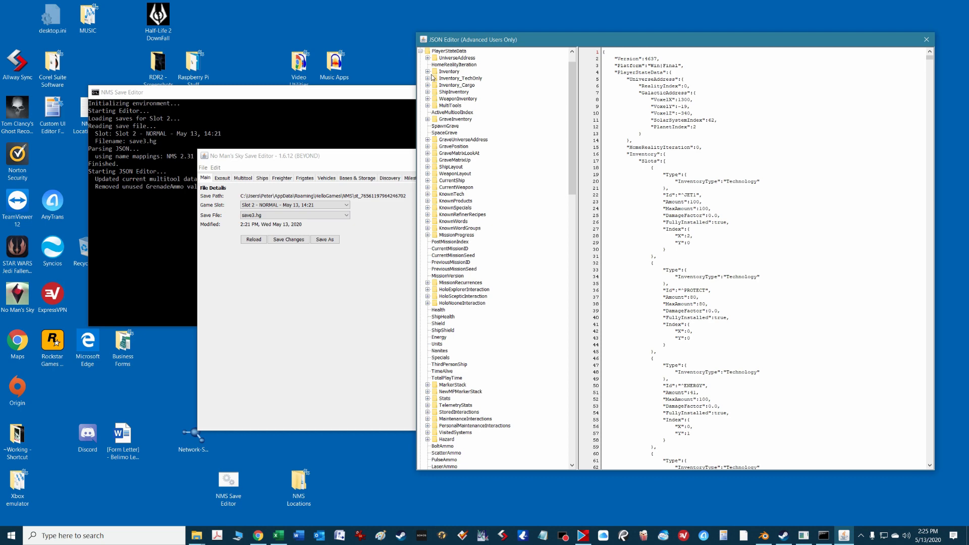
scroll(484, 314, down, 15)
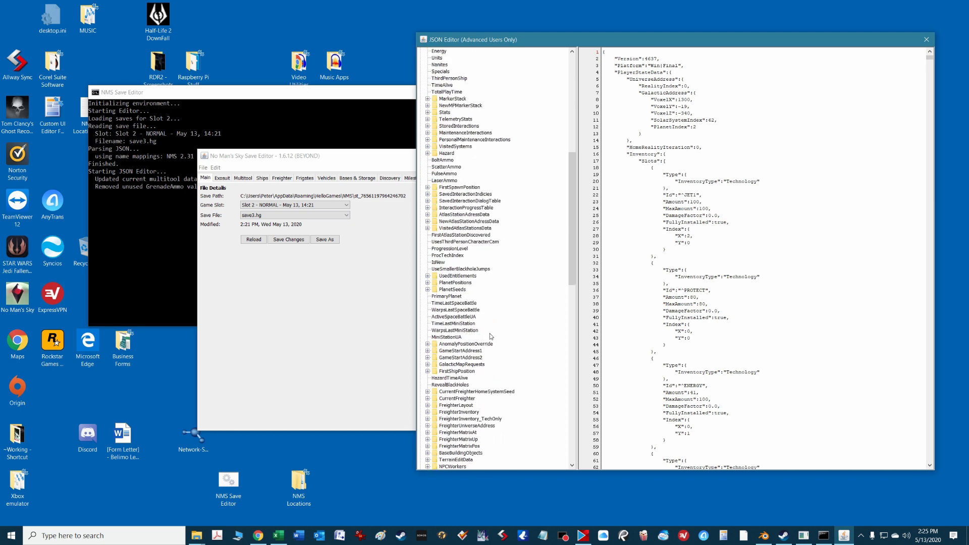
scroll(501, 369, down, 5)
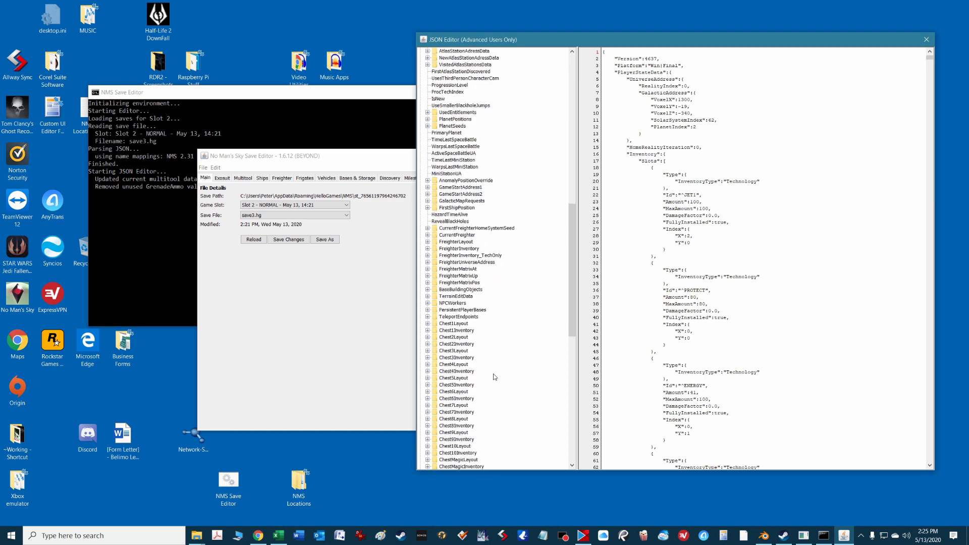
click(428, 310)
scroll(525, 404, down, 3)
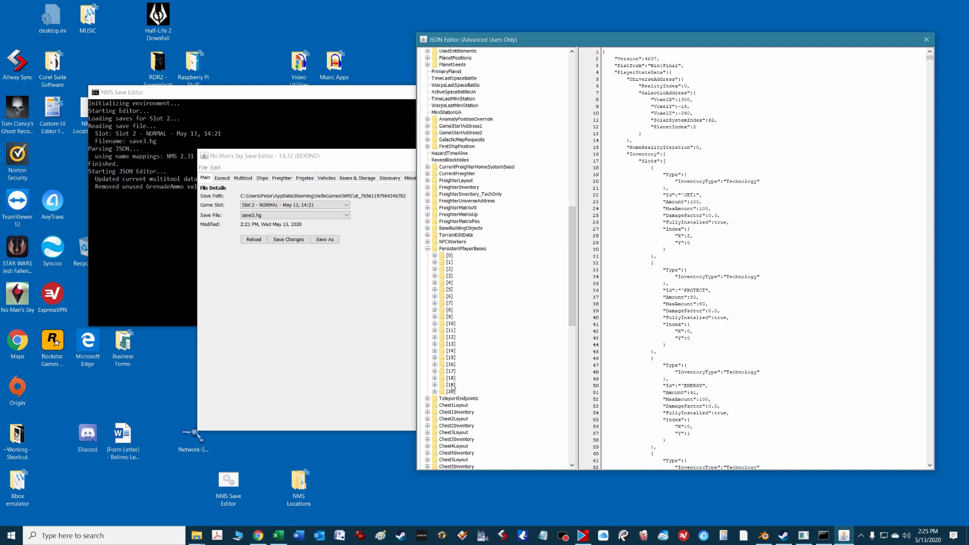
click(450, 385)
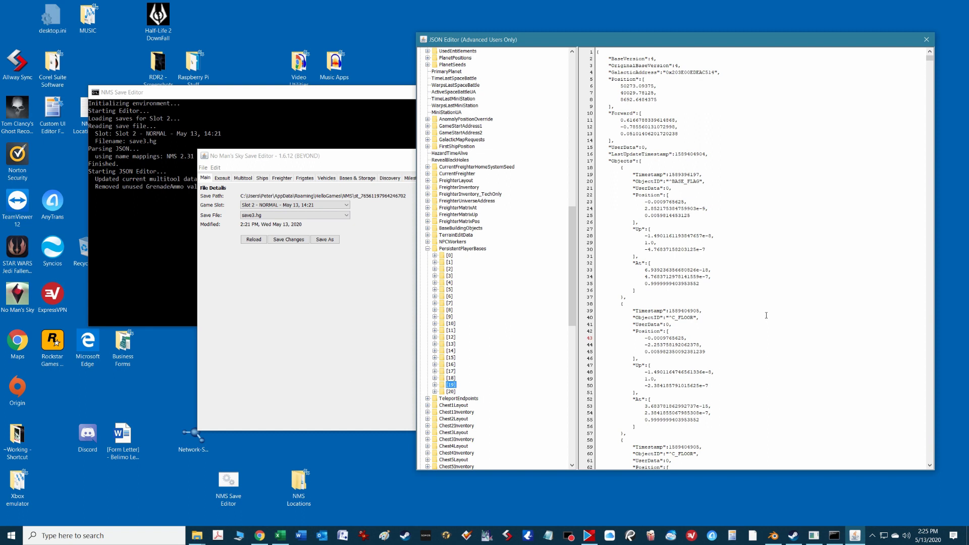
Step: Copy the entire JSON of base entry [19] and import it into Blender's No Man's Sky Base Builder
key(ctrl+a)
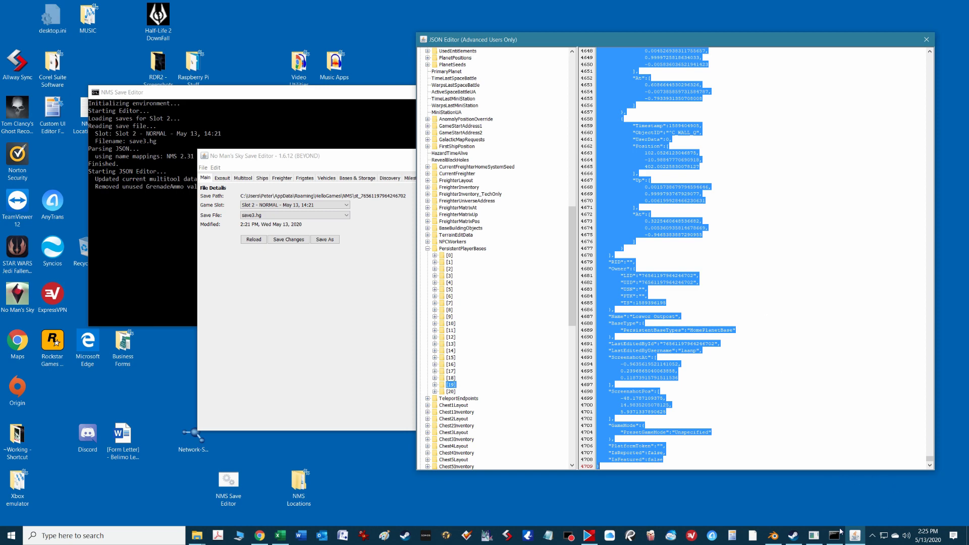
click(774, 536)
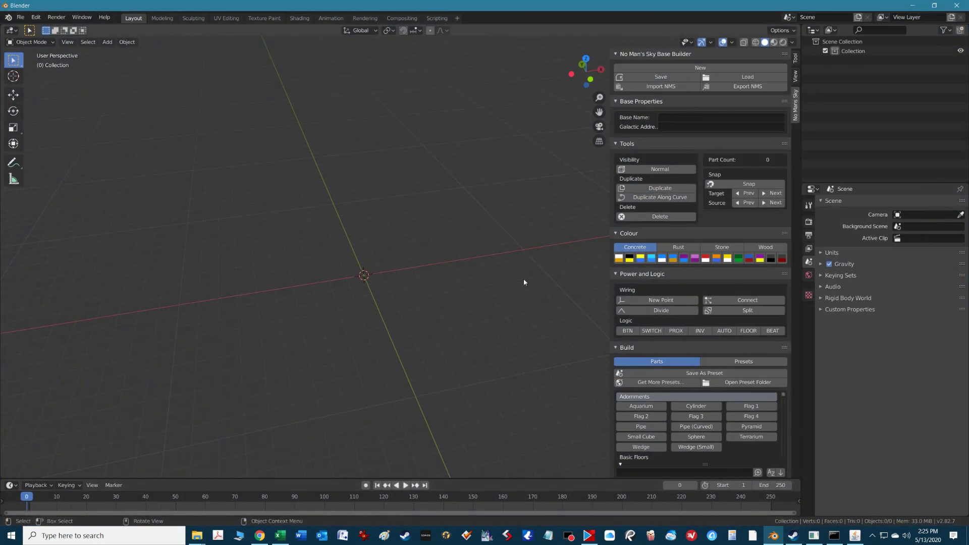
click(661, 87)
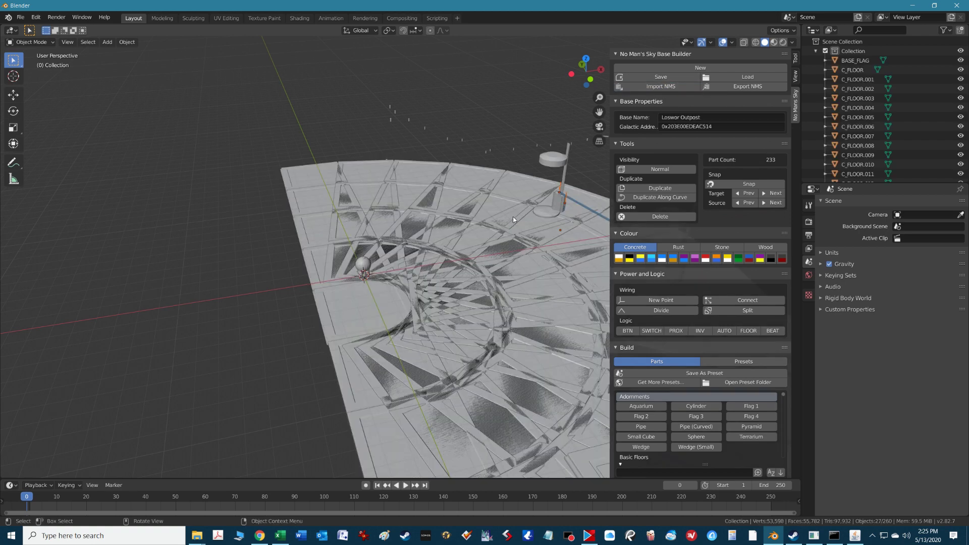
Step: Select the small wall at the far end of one marker trail and scale it up uniformly so it shows from a distance
scroll(474, 244, down, 5)
middle_drag(482, 243, 525, 299)
click(444, 309)
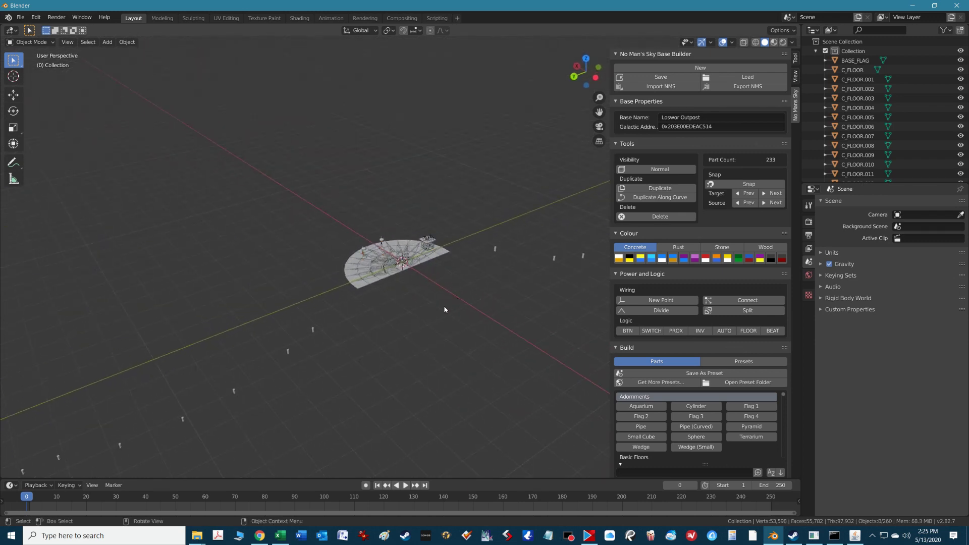
scroll(466, 291, down, 3)
middle_drag(377, 333, 431, 258)
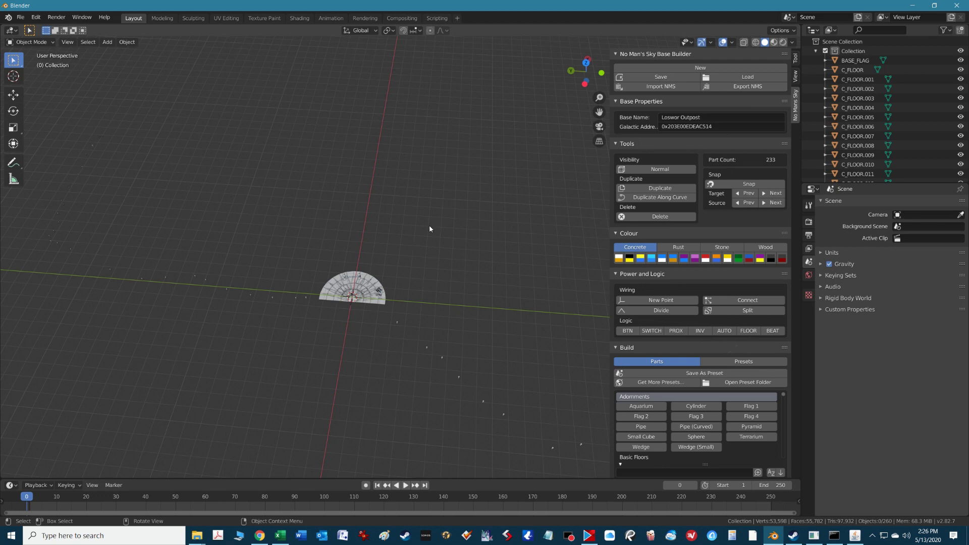
middle_drag(192, 333, 441, 410)
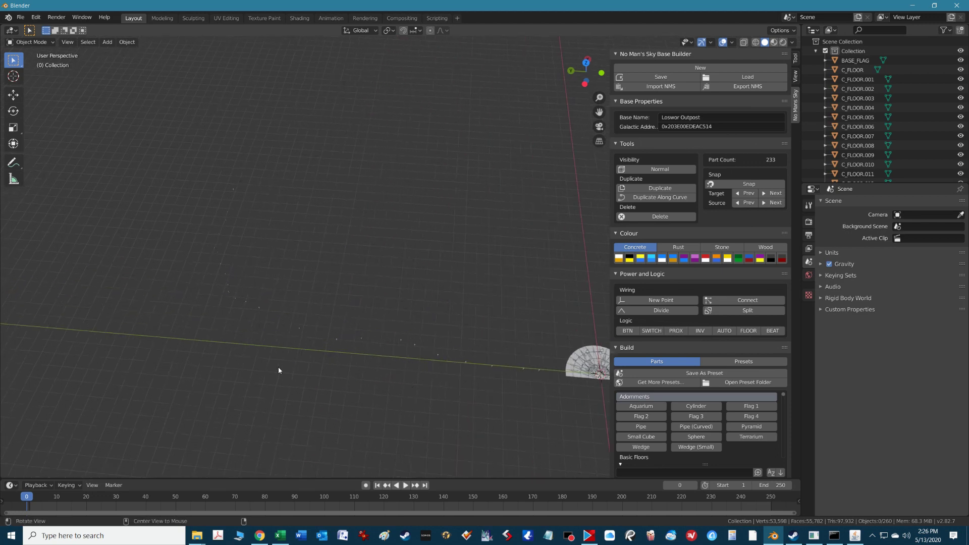
middle_drag(279, 372, 528, 324)
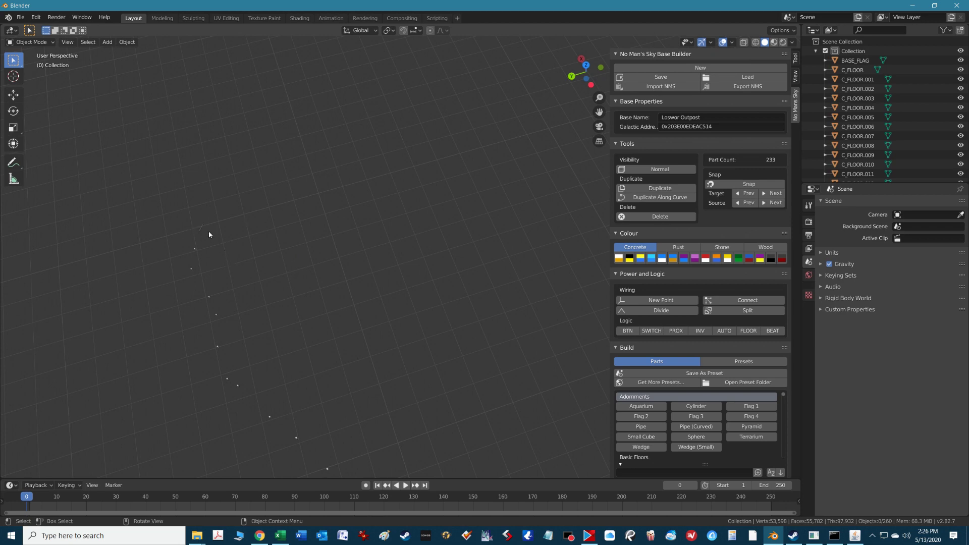
click(202, 228)
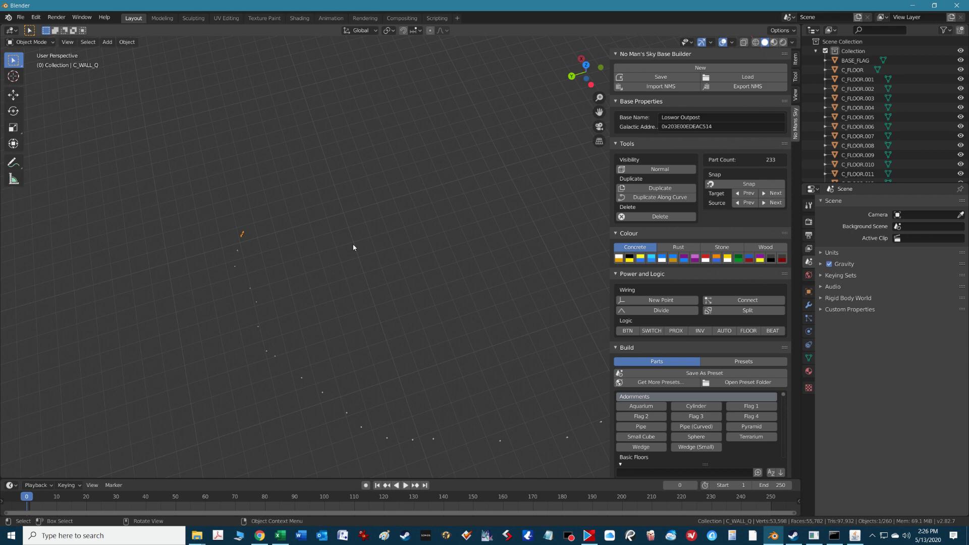
scroll(431, 233, down, 8)
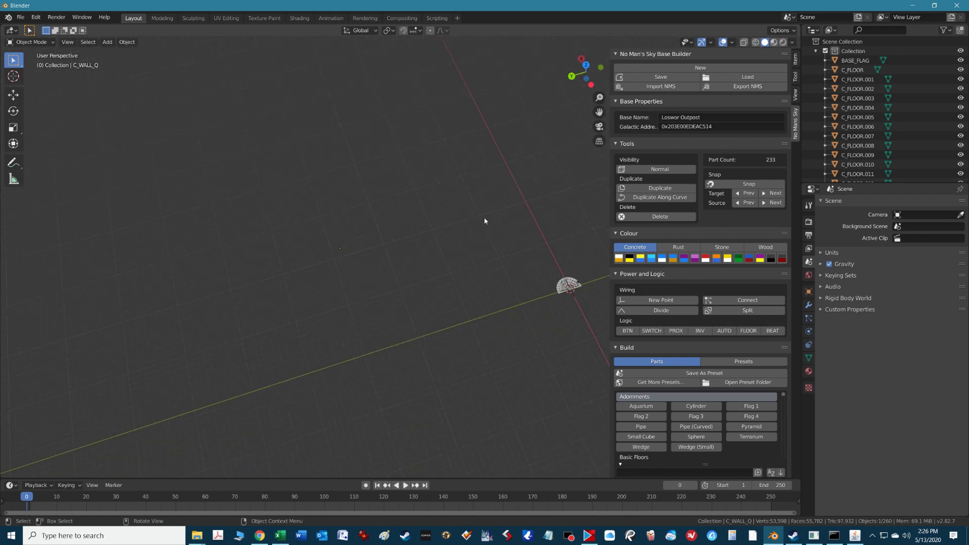
shift+middle_drag(484, 221, 436, 222)
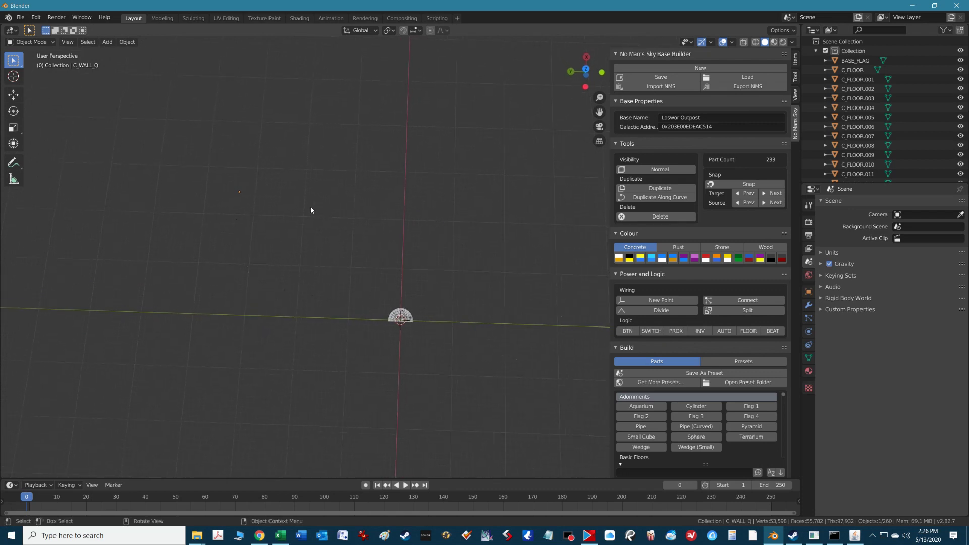
key(s)
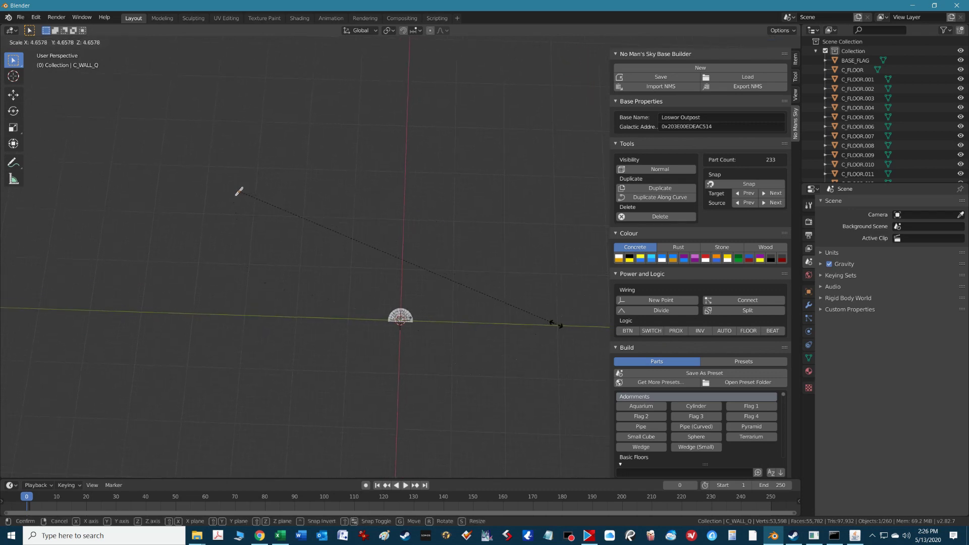
click(557, 327)
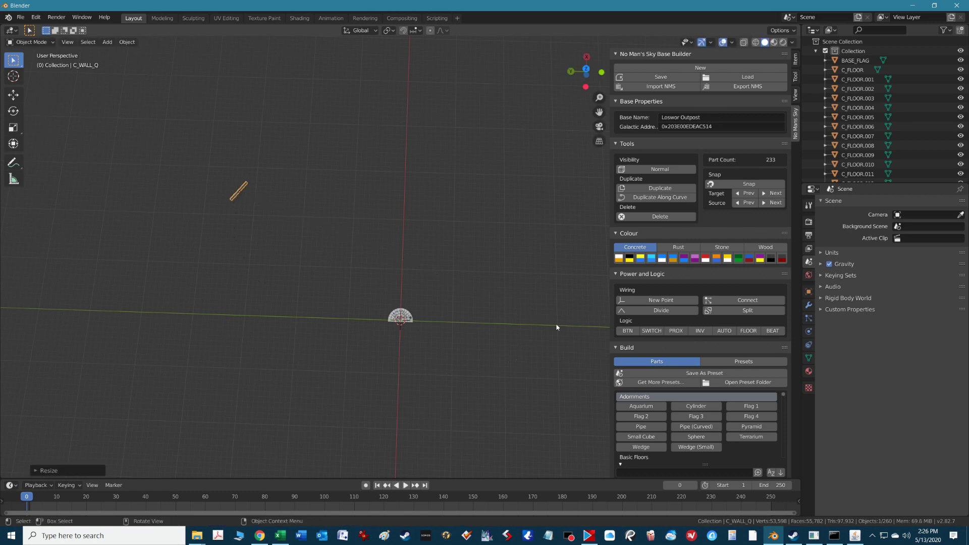
Step: Select the small wall near the far end of the opposite marker trail and scale it uniformly by 10
shift+middle_drag(541, 258, 206, 293)
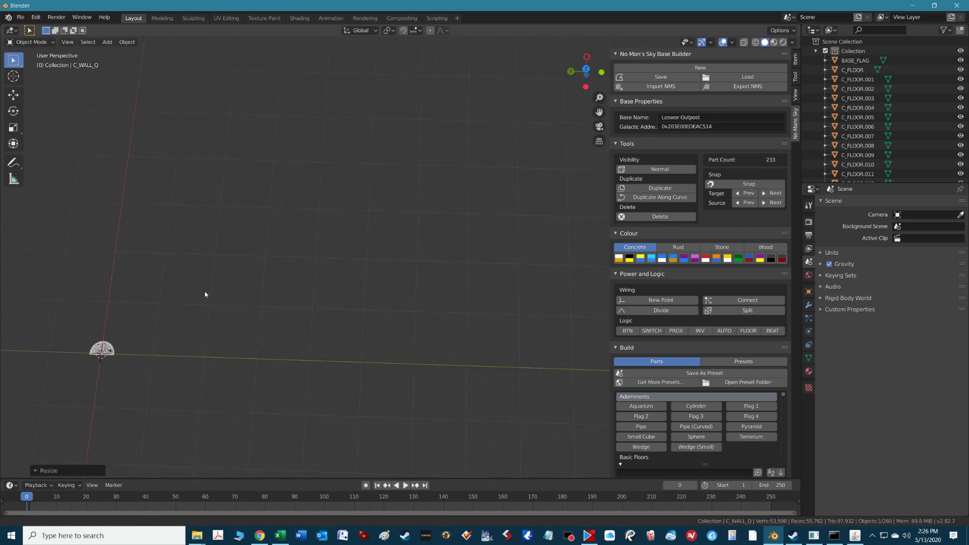
scroll(442, 374, up, 4)
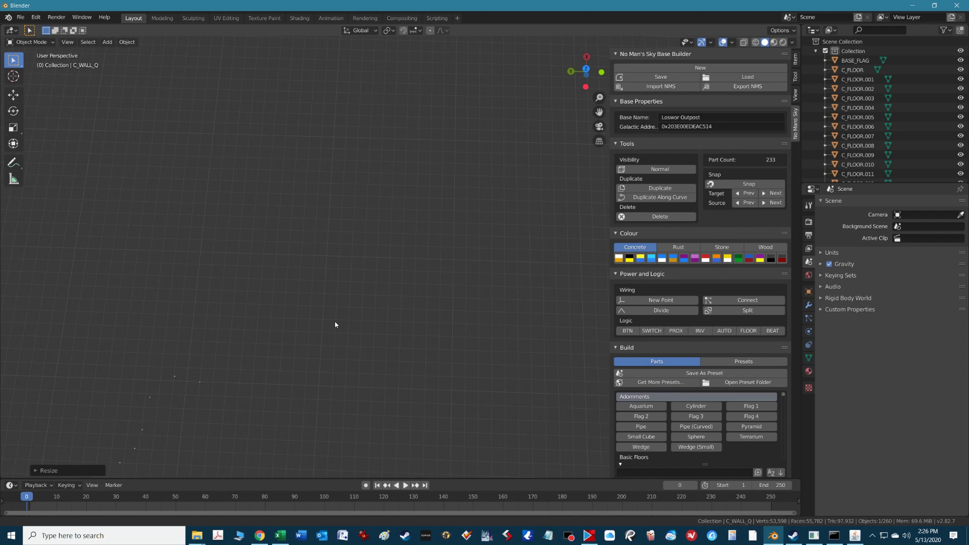
click(360, 320)
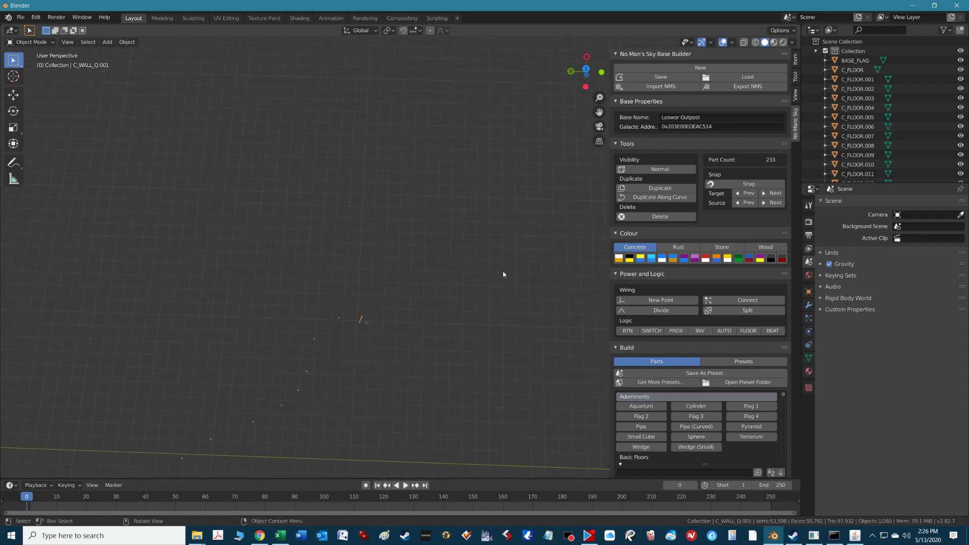
text(s)
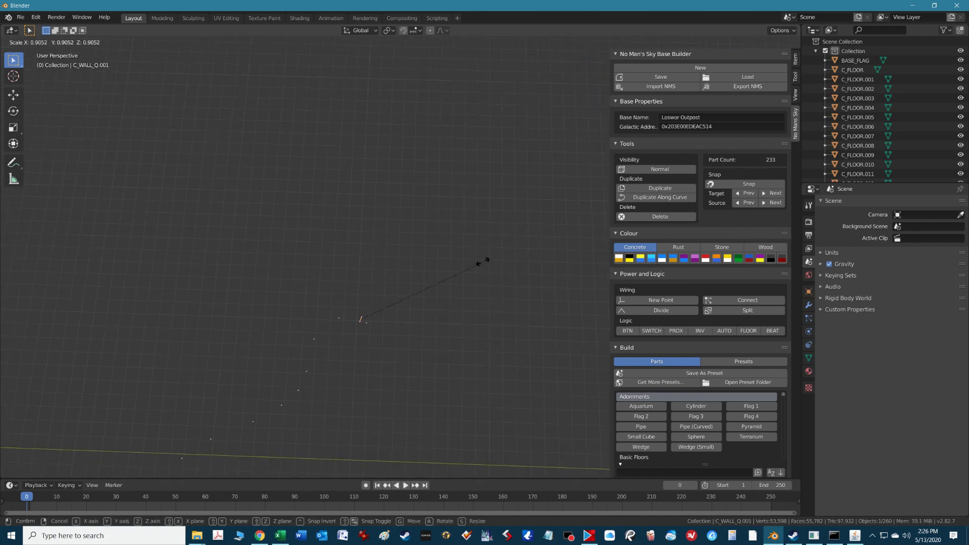
text(10)
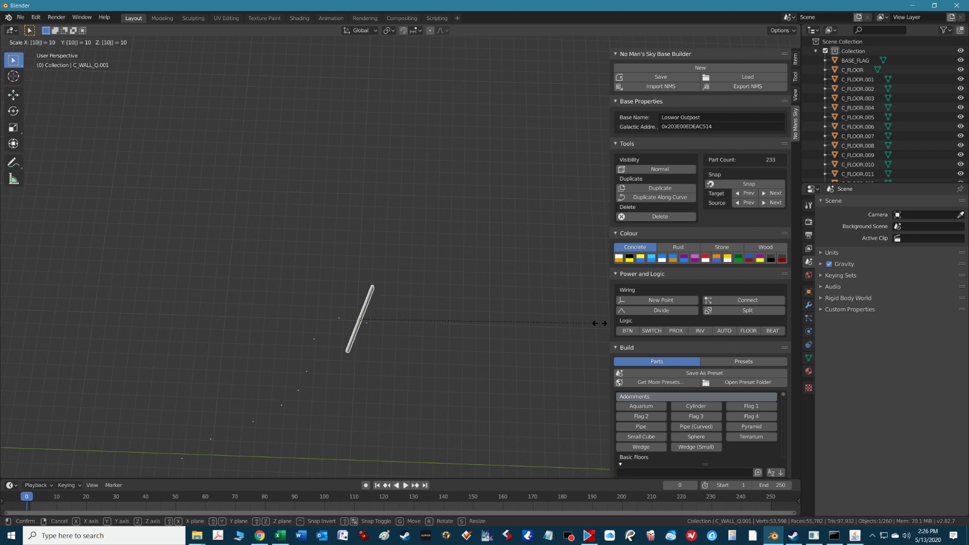
key(Return)
Step: Examine the base and both enlarged marker walls together in top orthographic view
scroll(491, 322, down, 10)
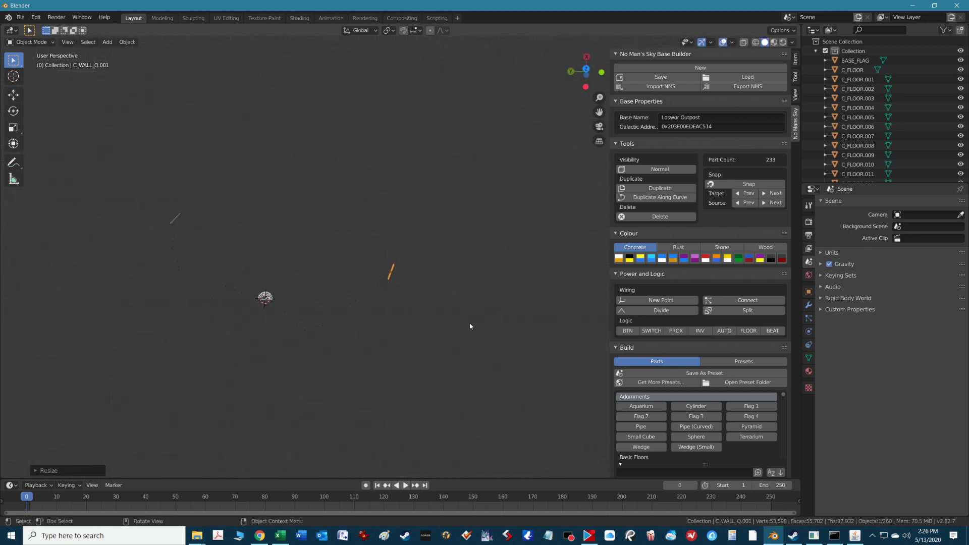
scroll(411, 322, up, 5)
middle_drag(339, 389, 461, 379)
middle_drag(496, 234, 494, 254)
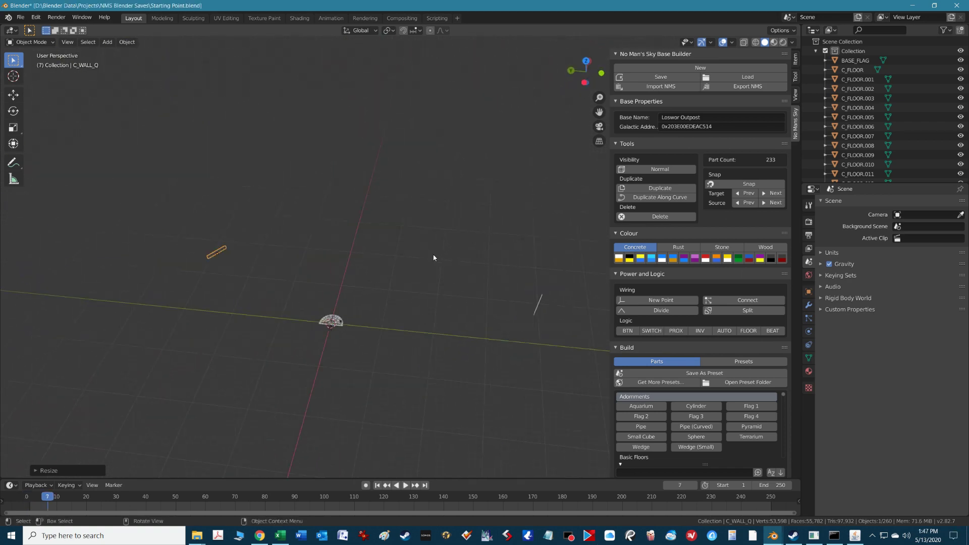
middle_drag(435, 257, 346, 309)
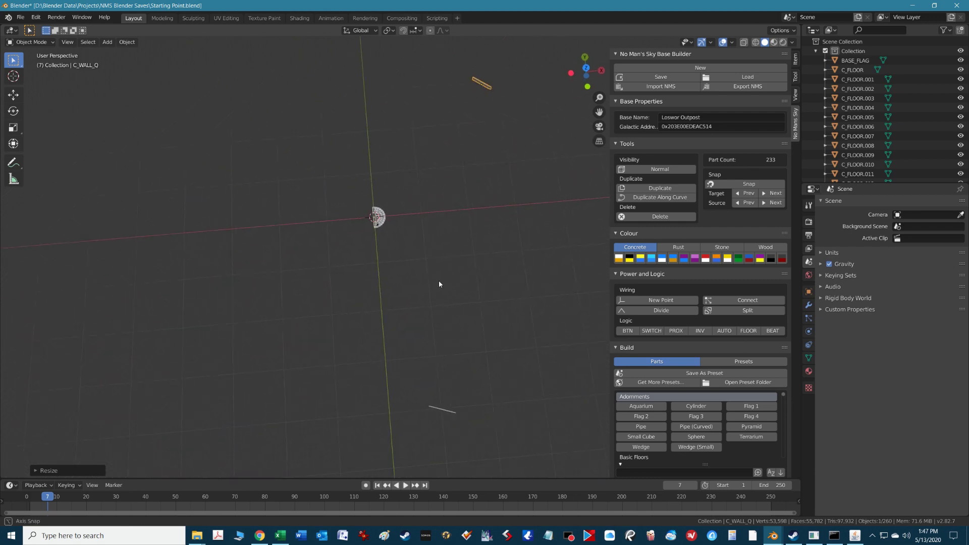
key(KP_7)
scroll(491, 235, down, 6)
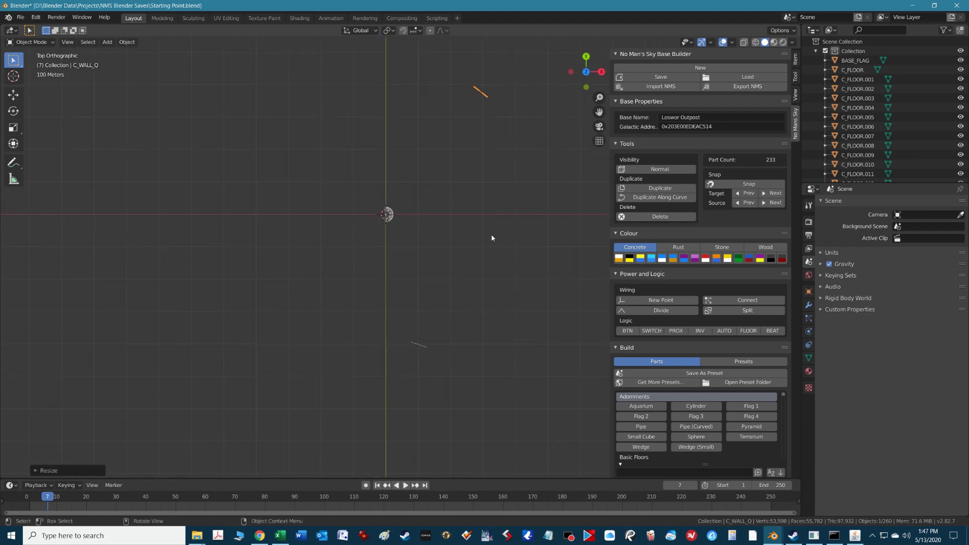
shift+middle_drag(443, 269, 385, 322)
scroll(386, 256, up, 2)
scroll(389, 259, up, 2)
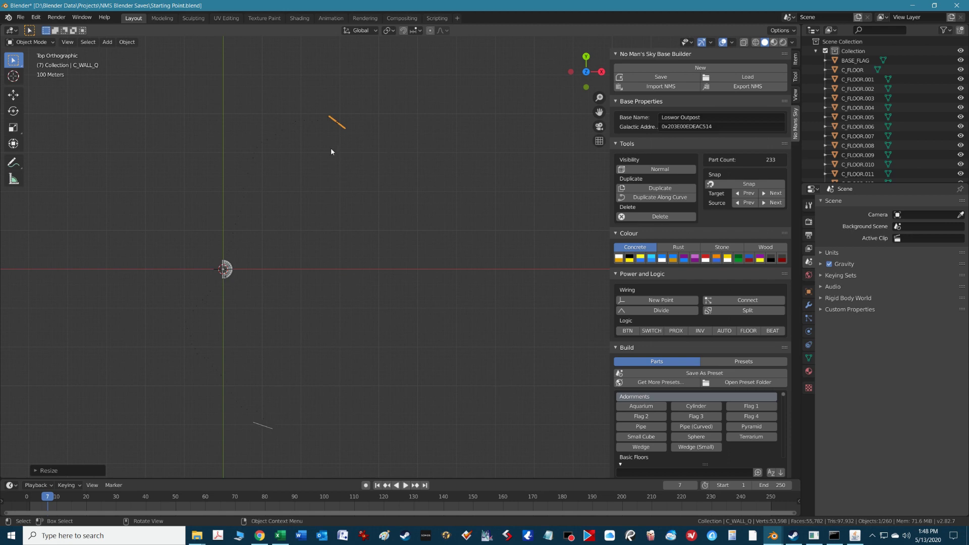
Step: Try to move the enlarged wall C_WALL_Q along the global X axis
click(374, 32)
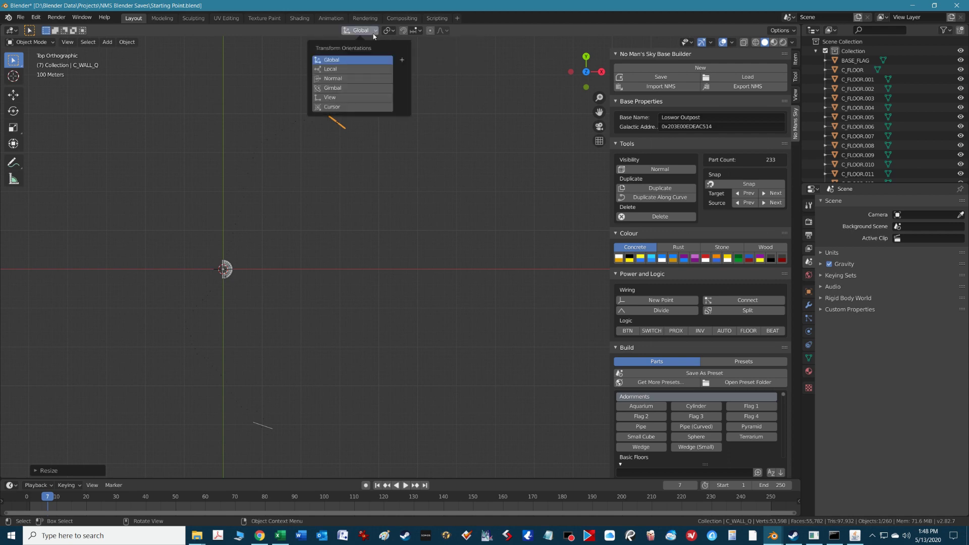
click(339, 127)
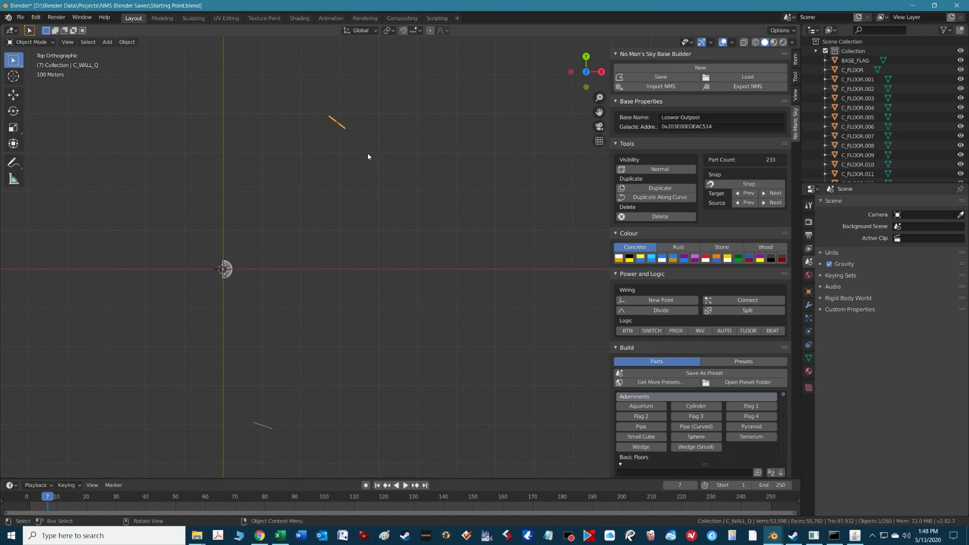
key(g)
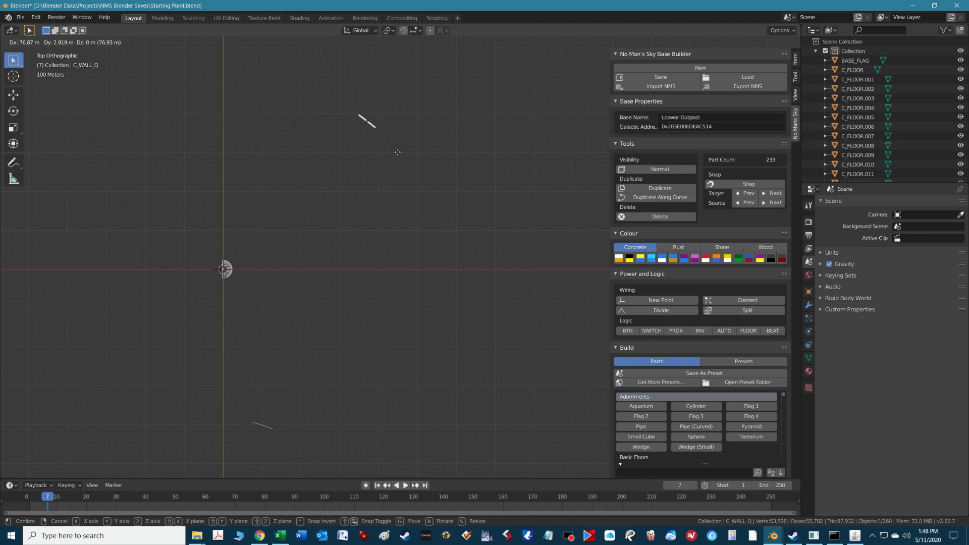
key(x)
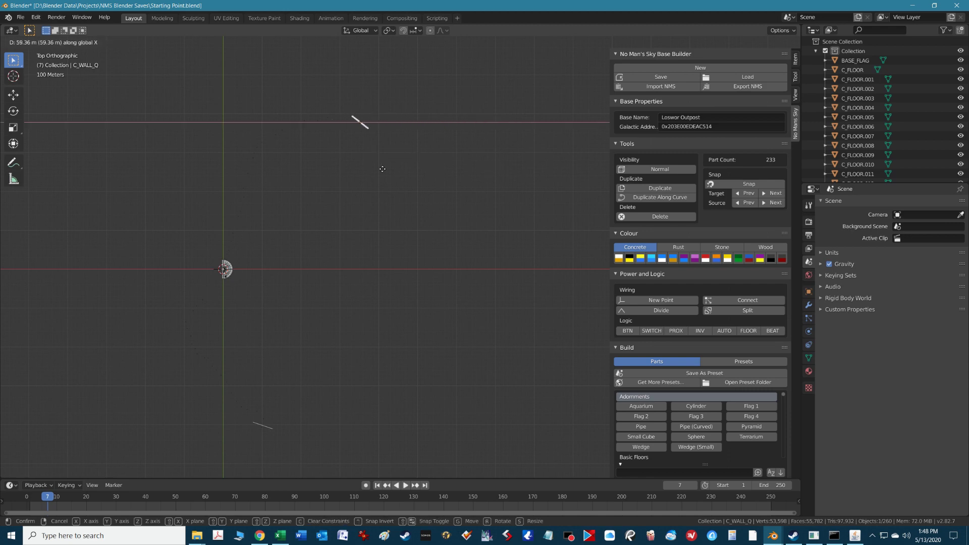
click(380, 168)
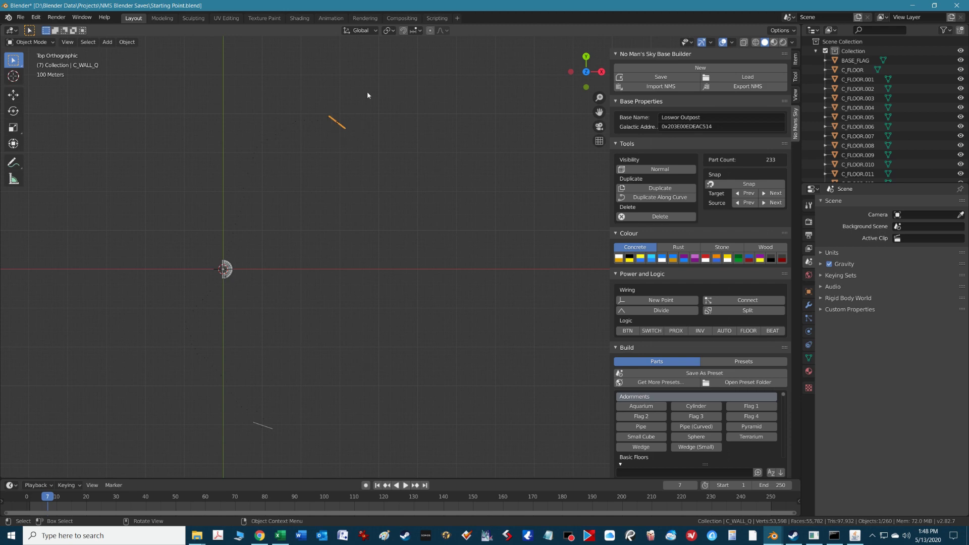
Step: Set the transform orientation to Local and try to move the enlarged wall C_WALL_Q along its local X axis
click(372, 31)
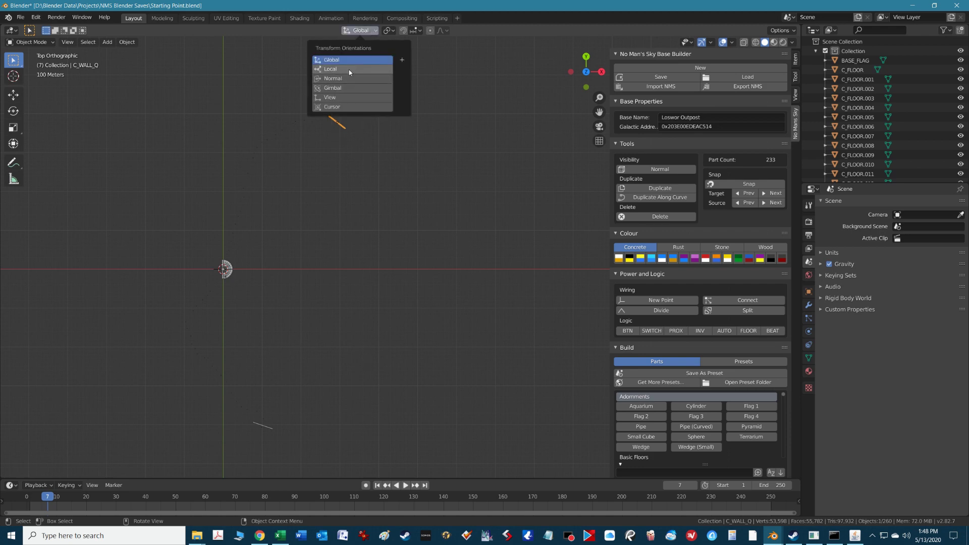
click(341, 69)
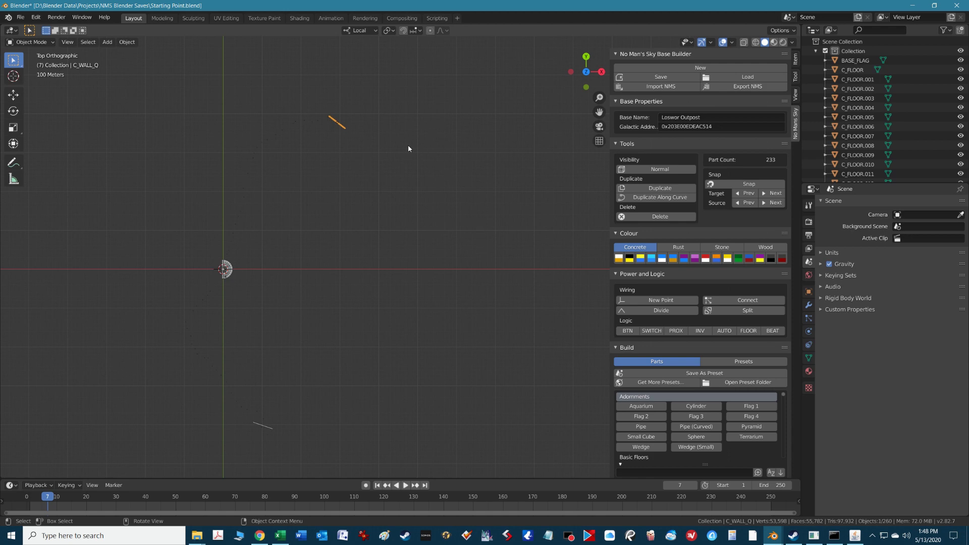
key(g)
key(x)
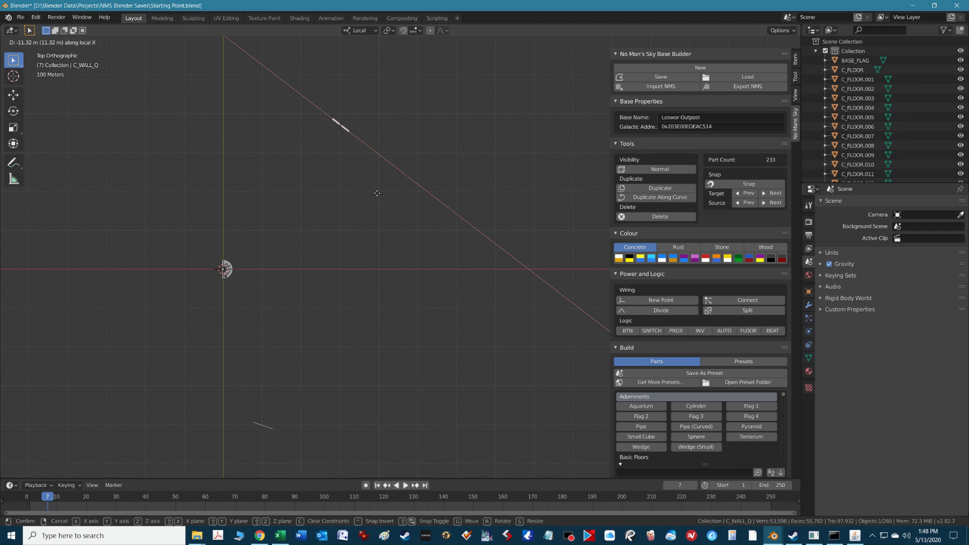
click(378, 197)
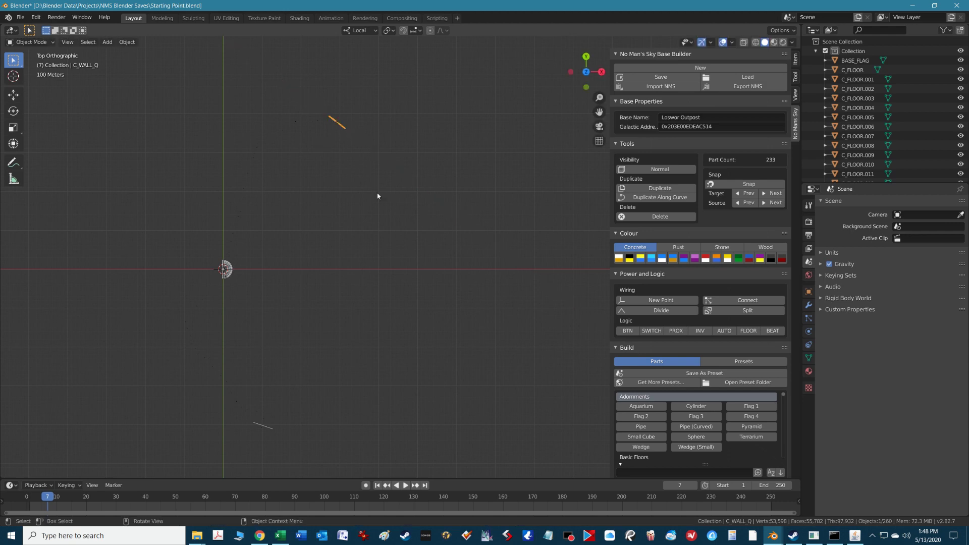
Step: Try to move the other enlarged wall, C_WALL_Q.001, along its local X axis
click(261, 428)
key(g)
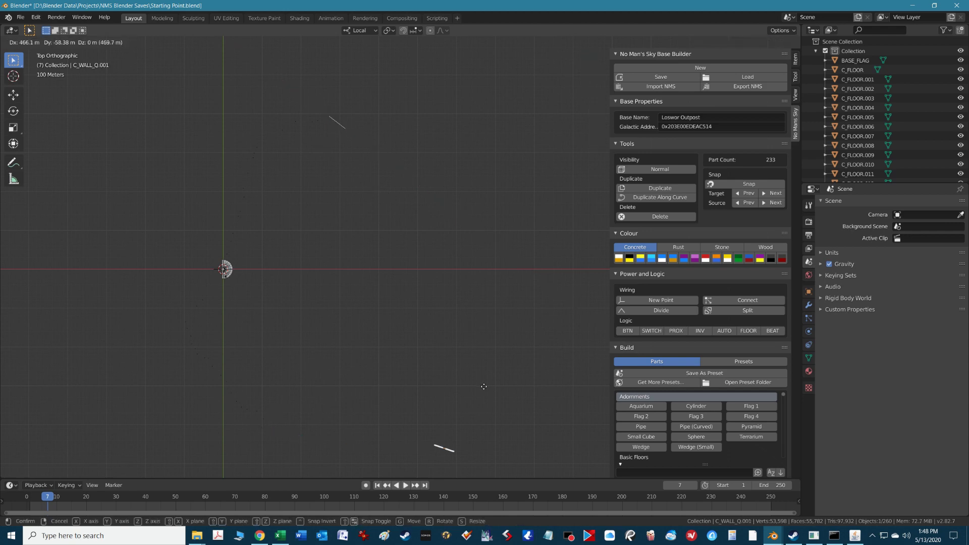
key(x)
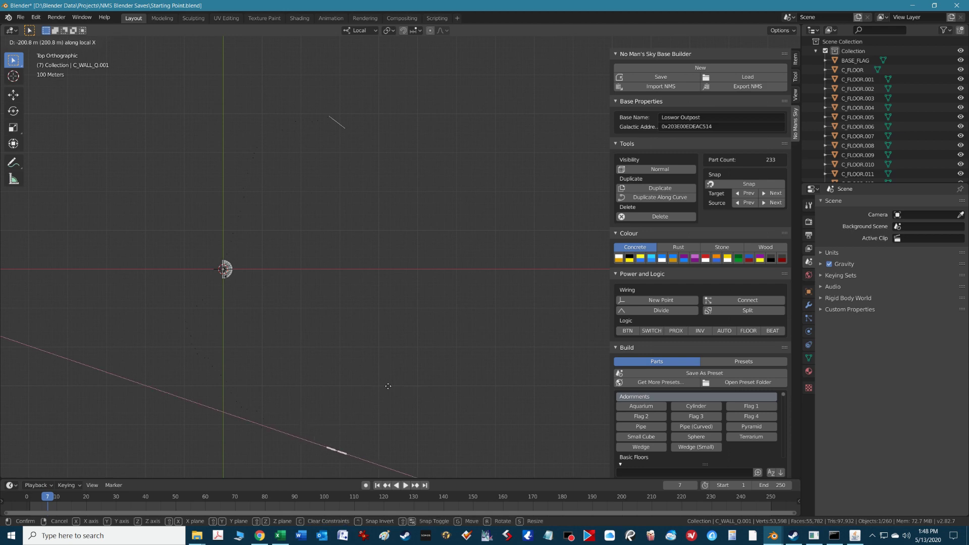
right_click(341, 372)
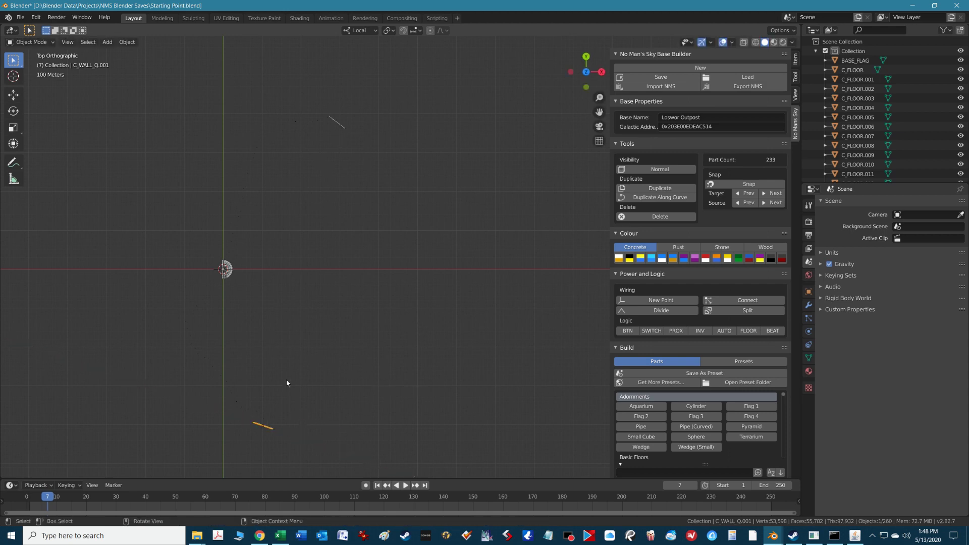
Step: Select both enlarged walls, C_WALL_Q and C_WALL_Q.001, and try to move them together along their local X axes
scroll(396, 336, down, 3)
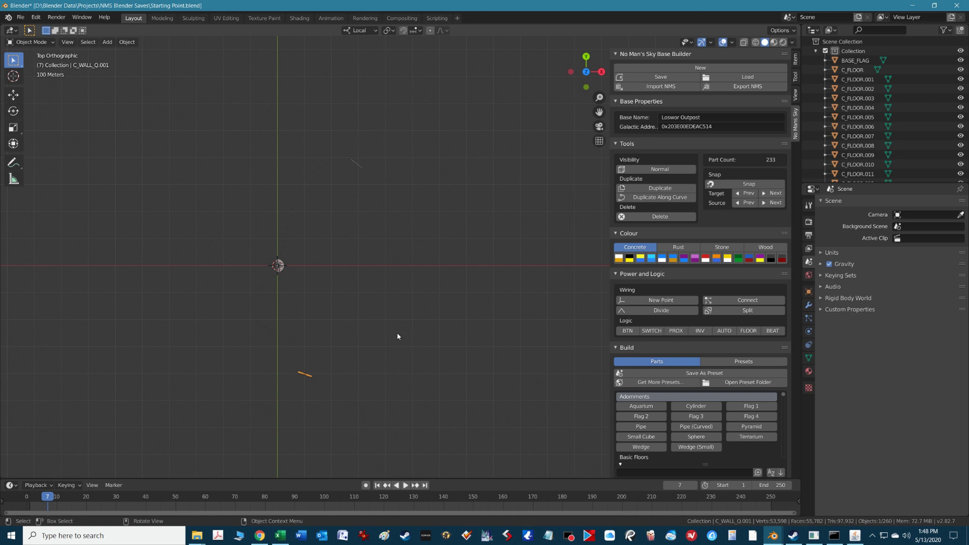
shift+middle_drag(481, 372, 336, 264)
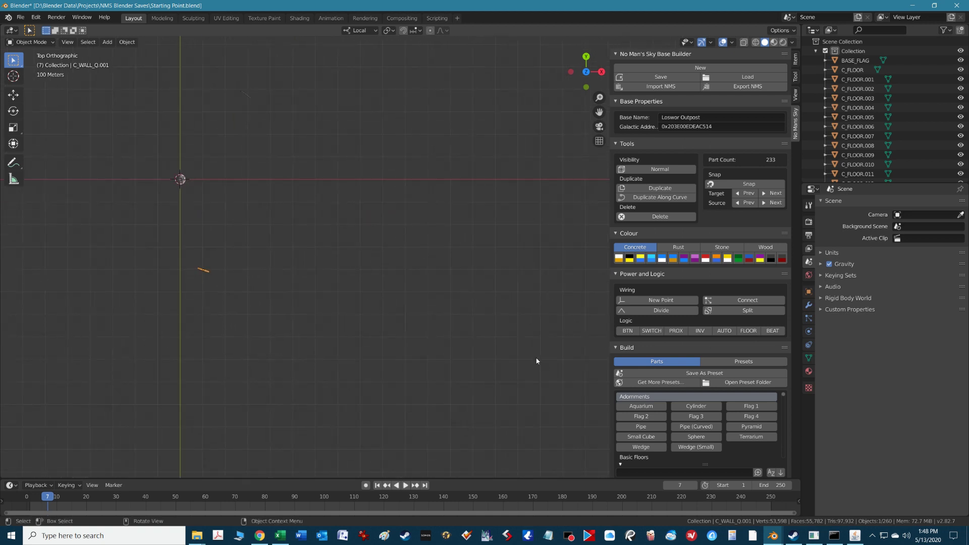
scroll(338, 204, up, 2)
shift+middle_drag(326, 275, 430, 390)
shift+click(285, 138)
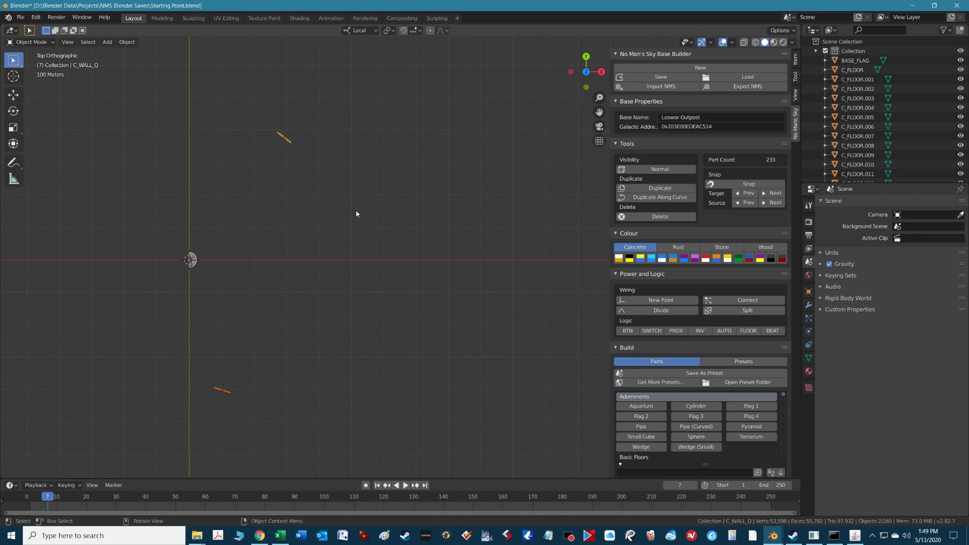
key(g)
key(x)
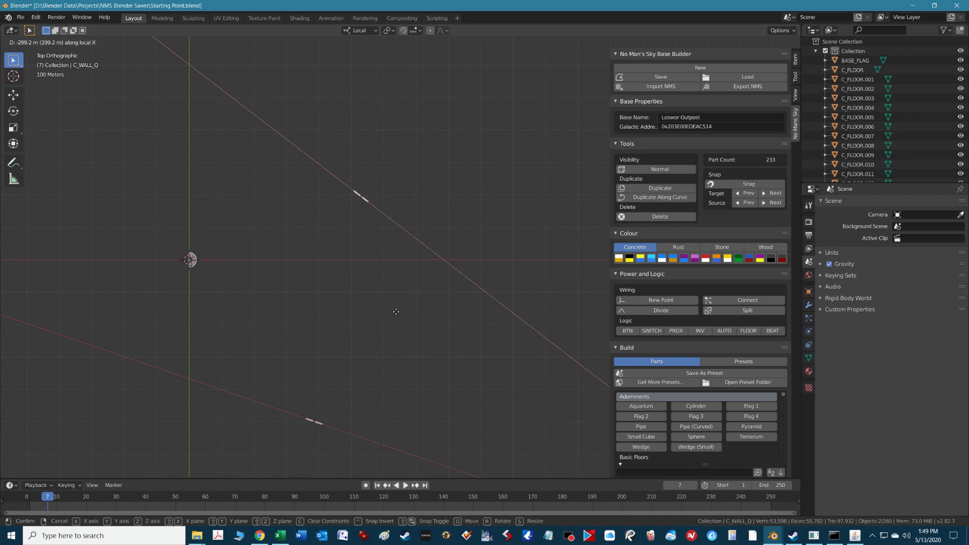
right_click(399, 313)
Step: Move both enlarged walls along their local X axes to near the point where their axis lines cross
shift+middle_drag(495, 372, 314, 205)
scroll(373, 232, down, 3)
shift+middle_drag(405, 324, 311, 317)
scroll(356, 303, down, 2)
shift+middle_drag(422, 309, 317, 275)
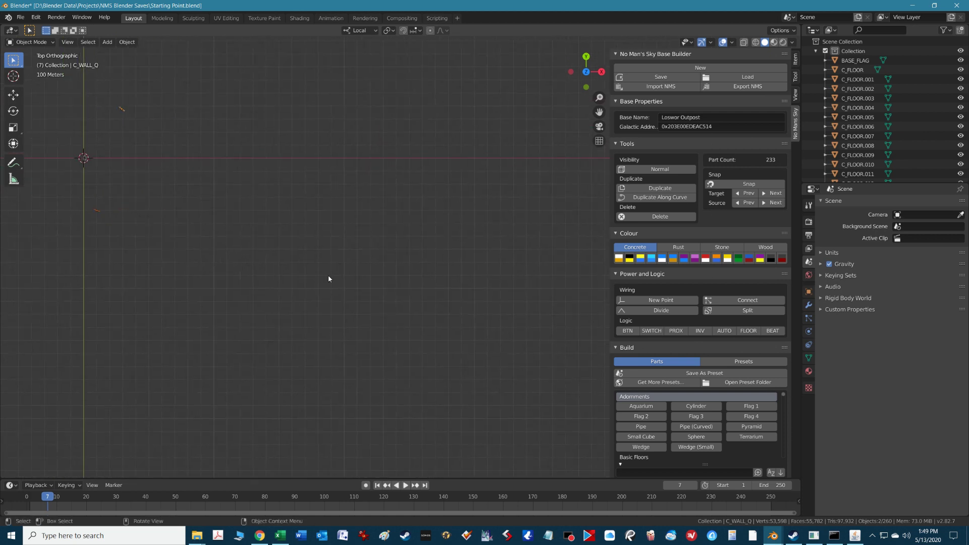
key(g)
key(x)
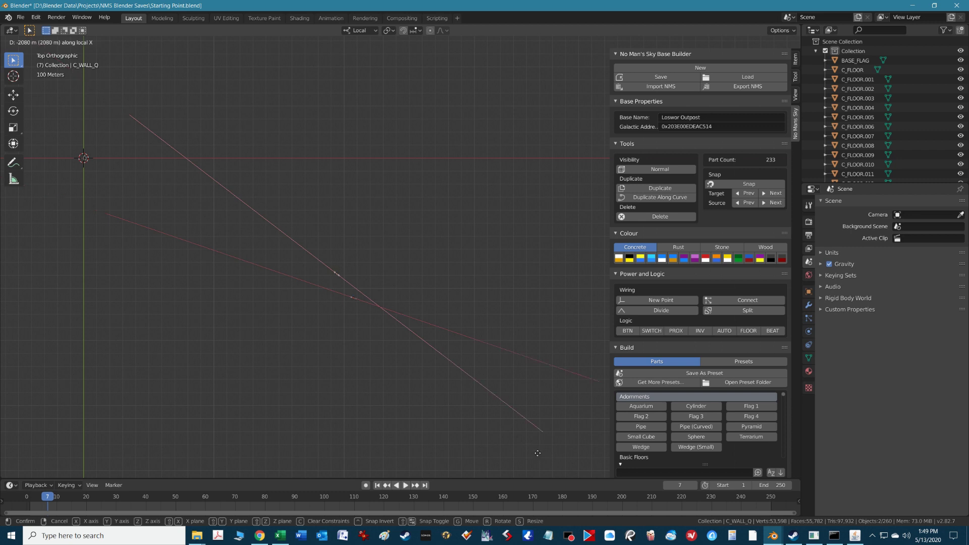
click(569, 58)
Step: Slide both walls about 7.7 m along local X to centre C_WALL_Q on the crossing of the axis lines
scroll(393, 308, up, 8)
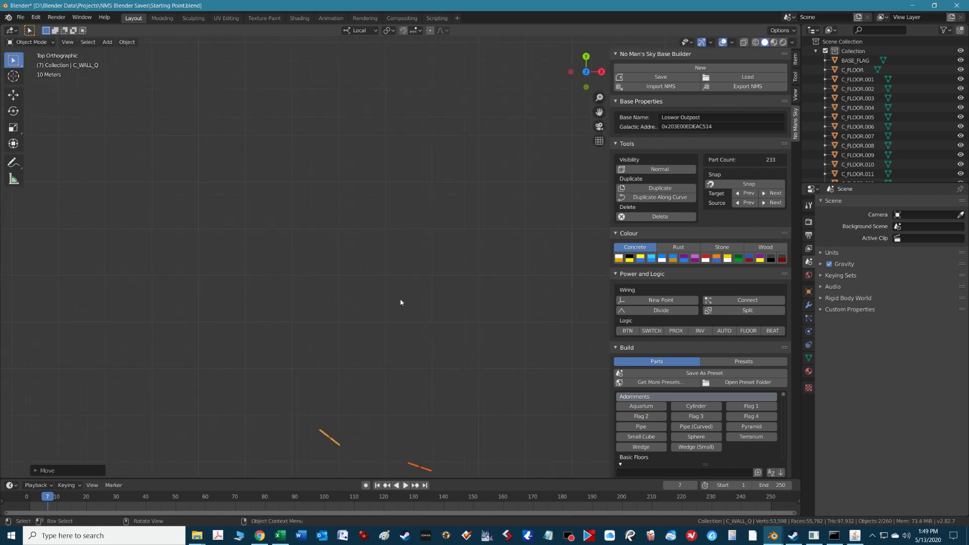
key(KP_Decimal)
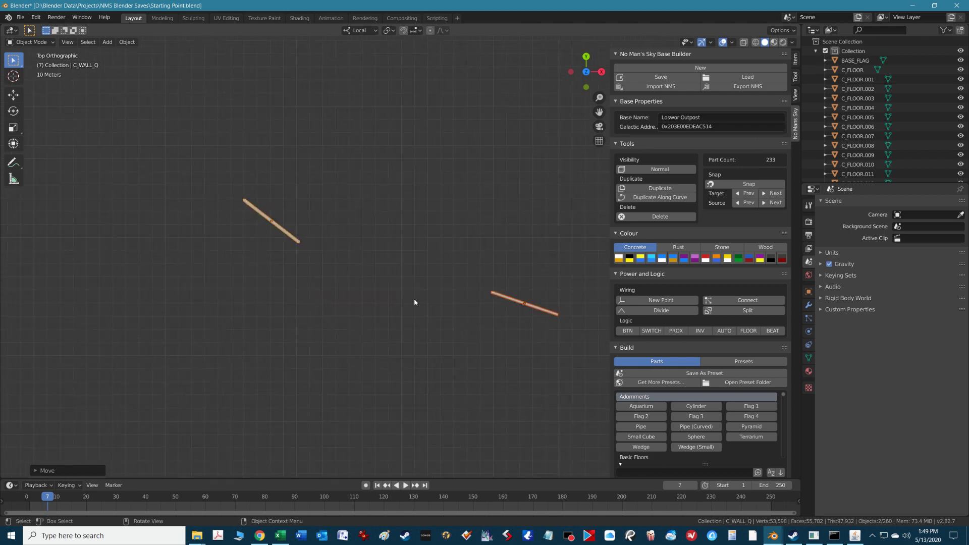
key(g)
key(x)
key(x)
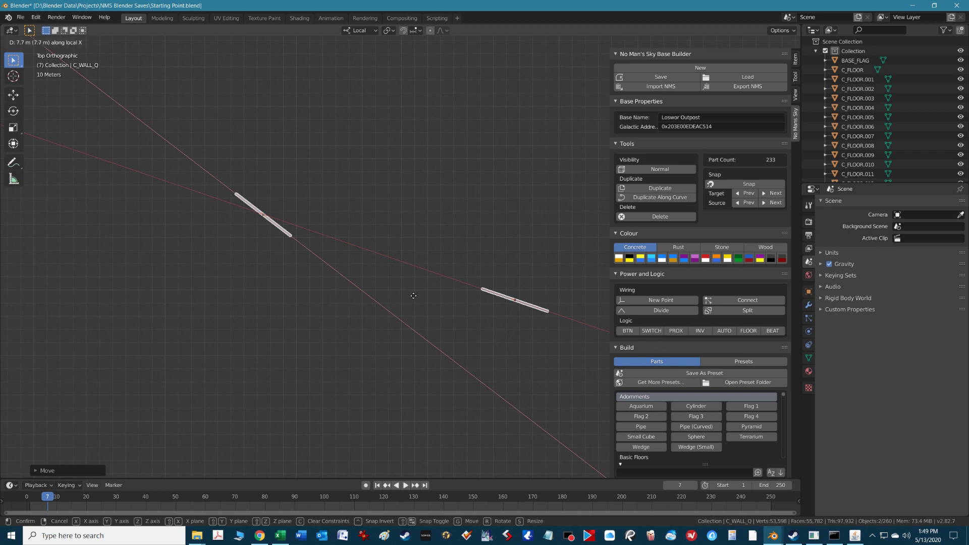
click(413, 296)
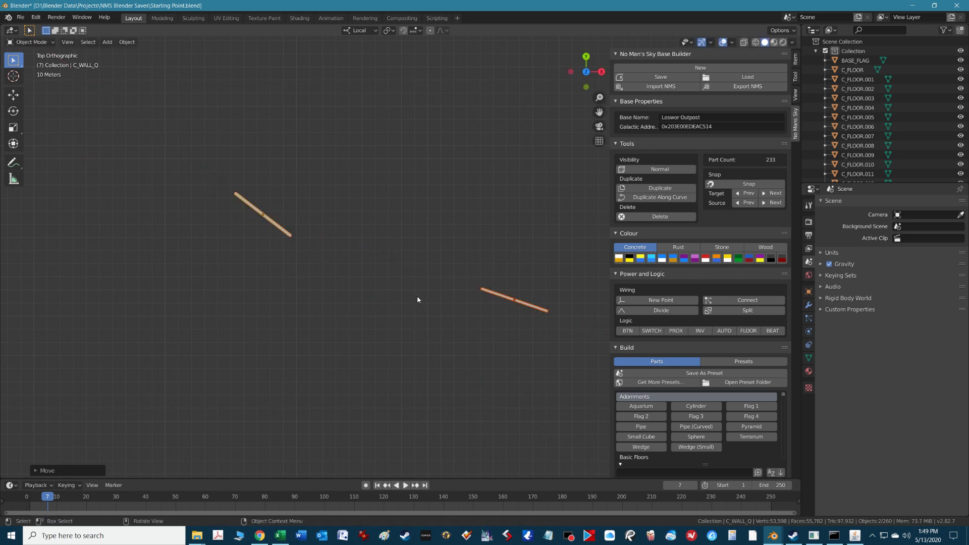
Step: Move only C_WALL_Q.001 about 201 m along its local X axis so it crosses C_WALL_Q at its centre
click(538, 309)
key(g)
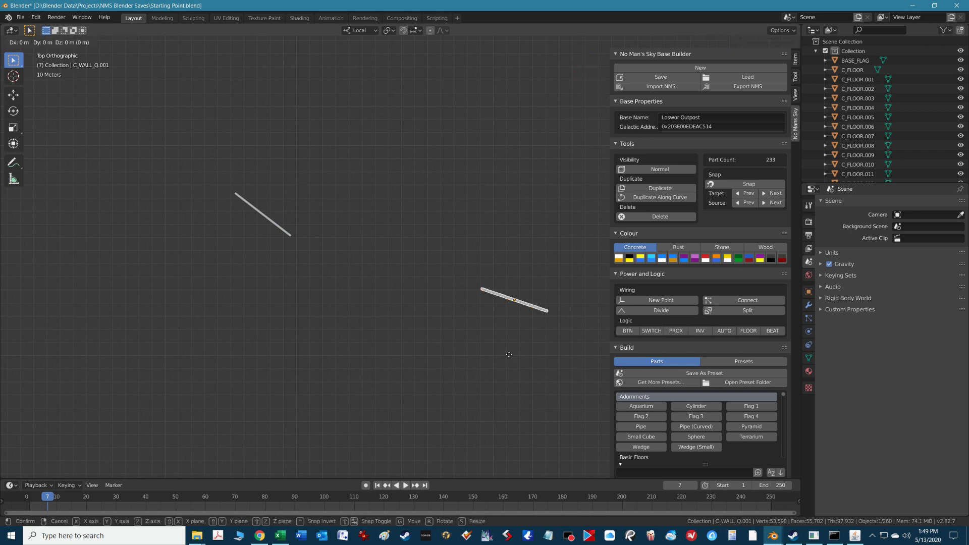
key(x)
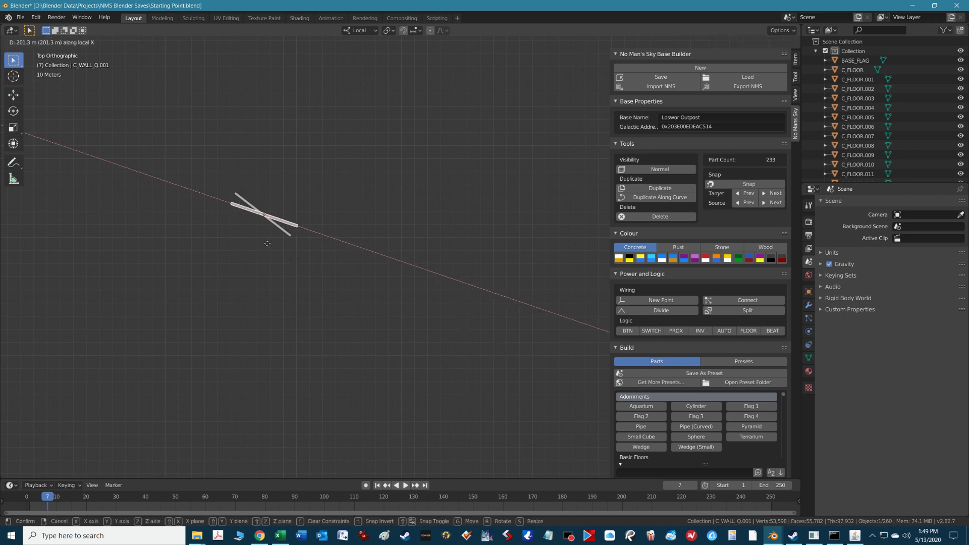
click(268, 244)
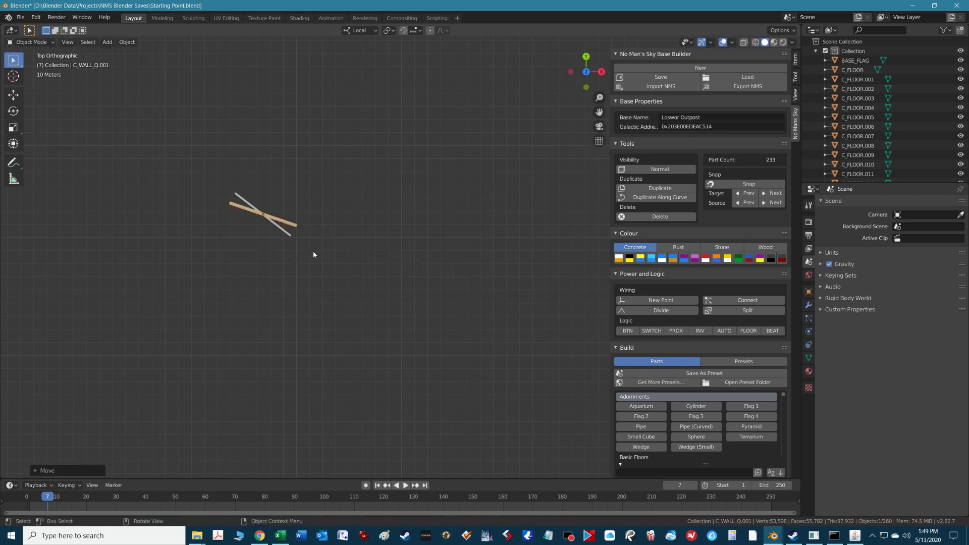
Step: Snap the 3D cursor to the selected wall C_WALL_Q.001 to mark the intersection, and check its location relative to the base
key(shift)
key(shift+s)
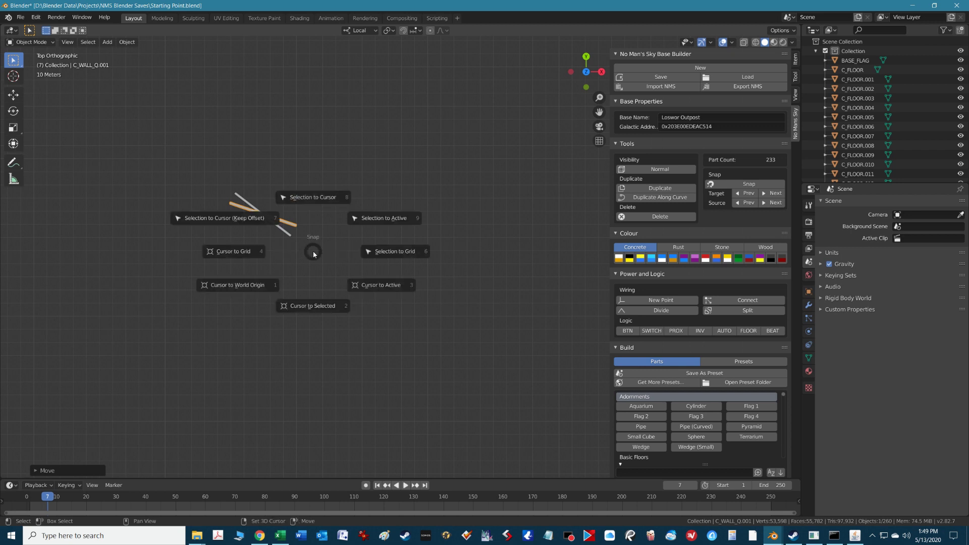
click(319, 309)
scroll(323, 277, down, 8)
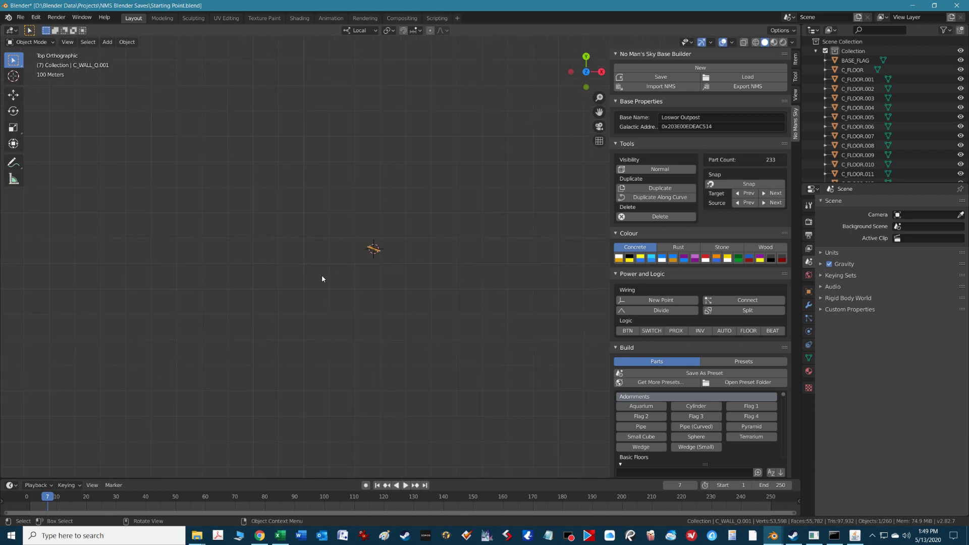
shift+middle_drag(335, 226, 505, 322)
scroll(485, 303, down, 3)
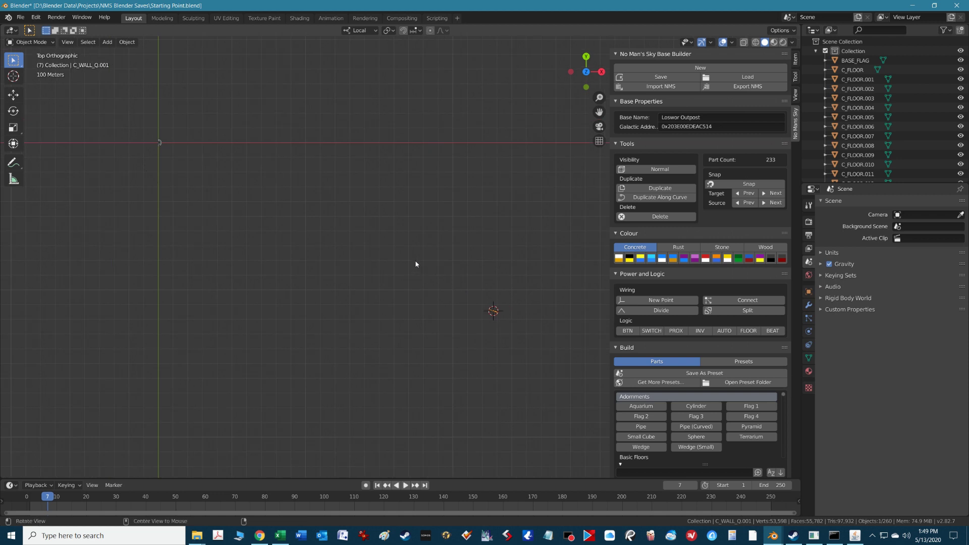
shift+middle_drag(375, 253, 302, 237)
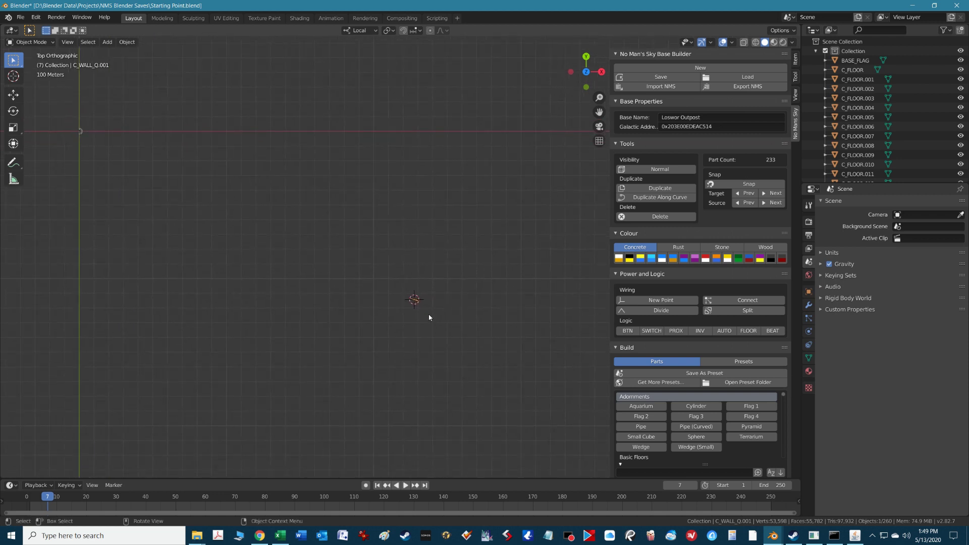
Step: Select both crossed marker walls at the 3D cursor and delete them
scroll(442, 329, up, 11)
alt+scroll(441, 328, up, 1)
alt+shift+drag(441, 328, 366, 217)
alt+shift+drag(439, 333, 357, 249)
drag(292, 264, 409, 345)
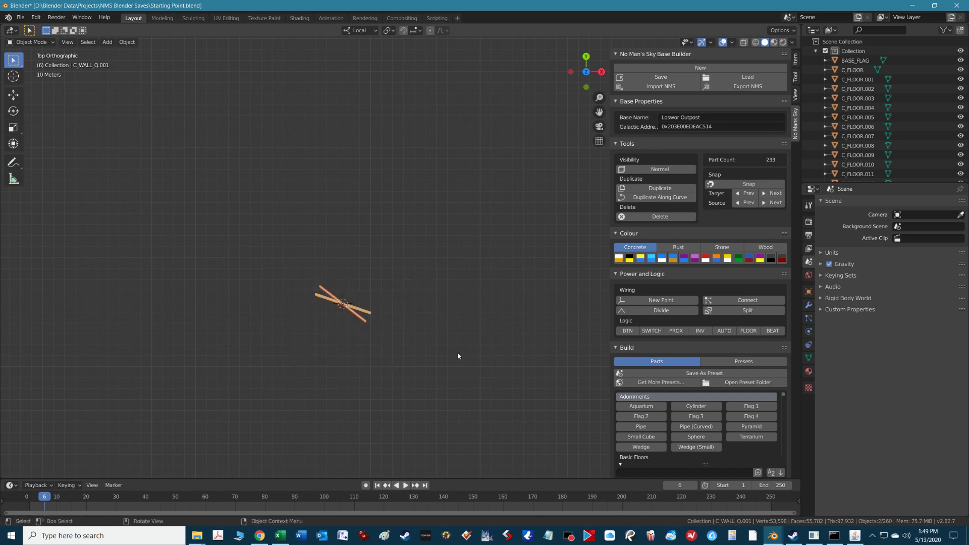
key(Delete)
Step: Return to the base and examine the teleporter U_MINIPORTAL.001 and its attached power lines in perspective view
scroll(404, 232, down, 4)
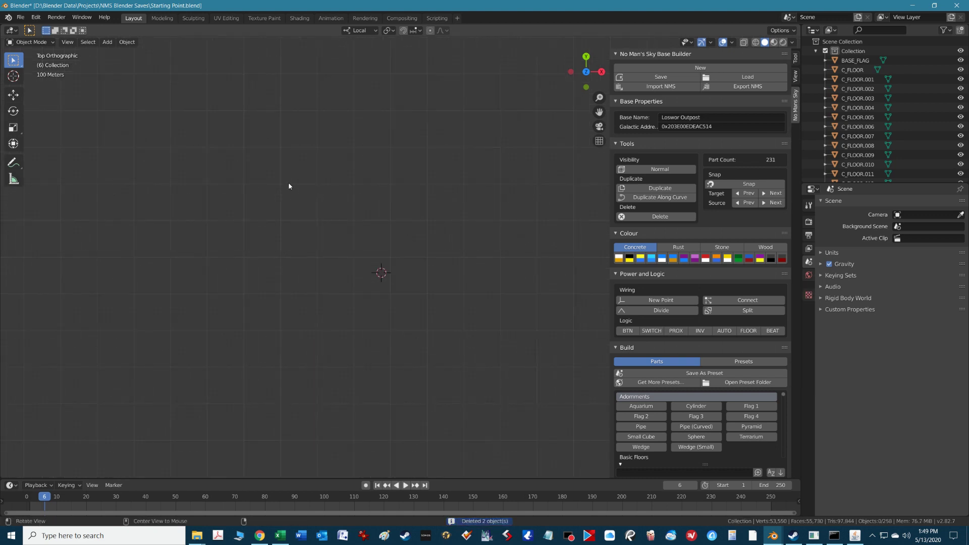
shift+middle_drag(289, 185, 442, 257)
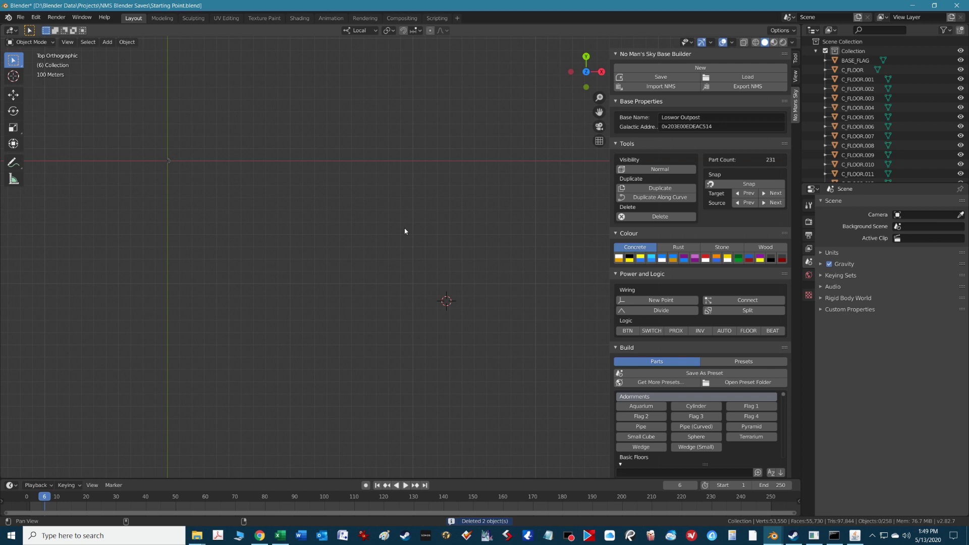
shift+middle_drag(404, 231, 511, 320)
scroll(302, 264, up, 4)
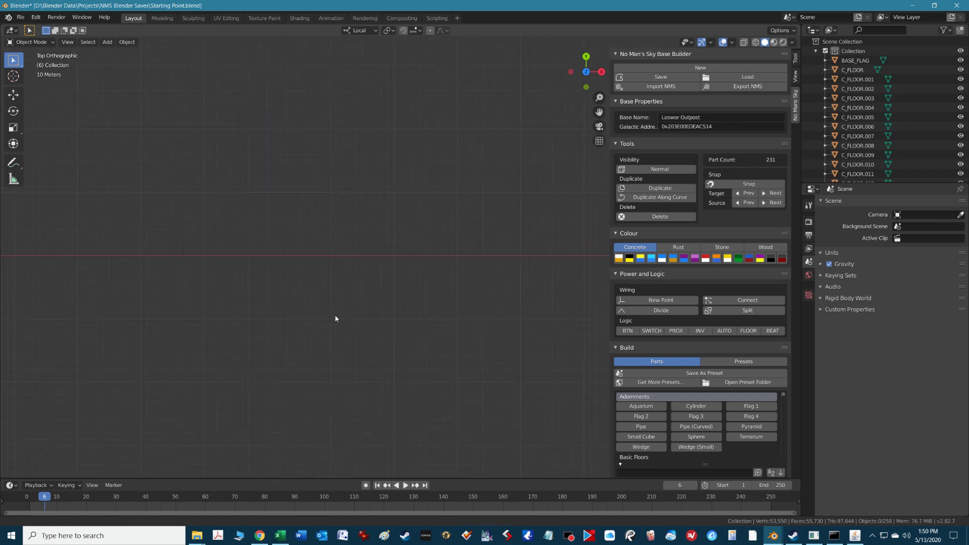
shift+middle_drag(336, 316, 460, 360)
shift+middle_drag(275, 350, 454, 344)
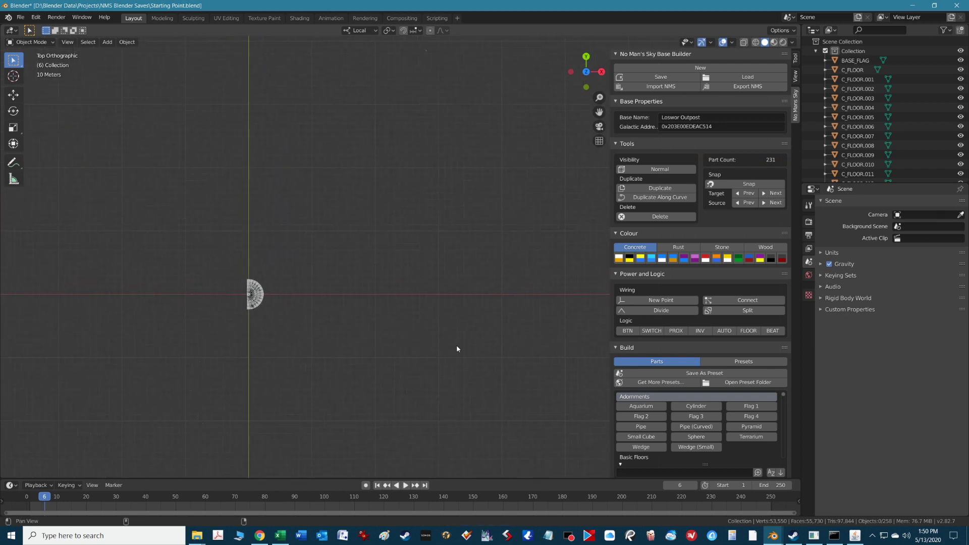
click(260, 297)
key(KP_Decimal)
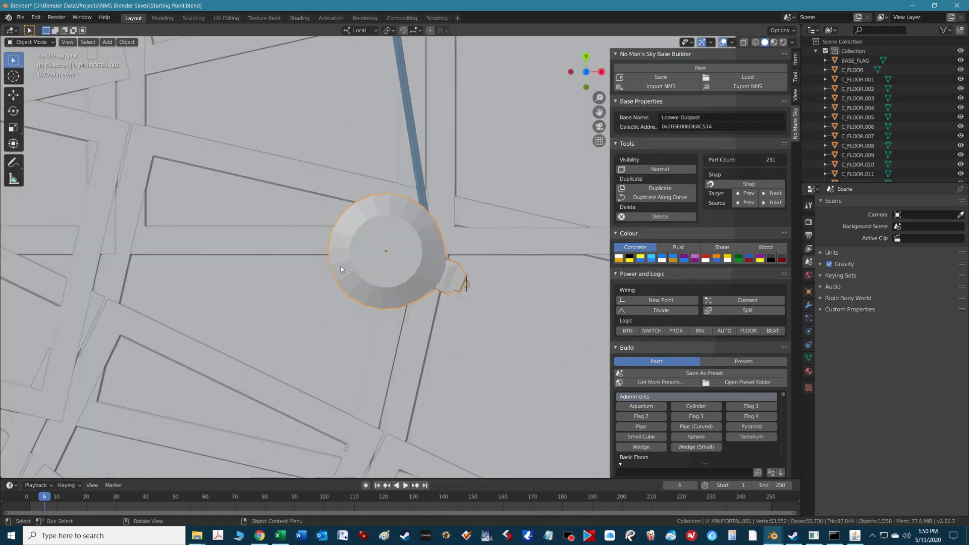
scroll(342, 281, down, 6)
scroll(342, 282, down, 2)
middle_drag(444, 374, 408, 236)
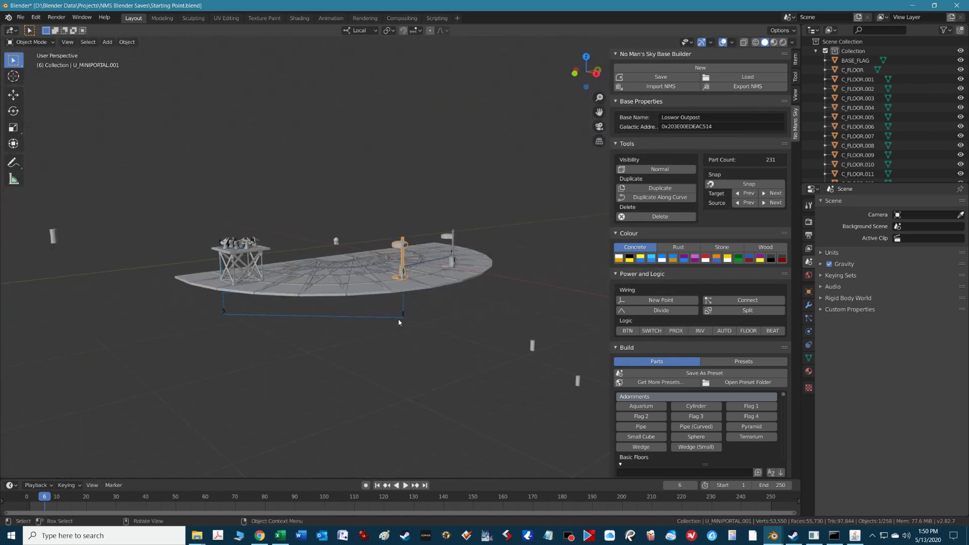
middle_drag(417, 331, 463, 323)
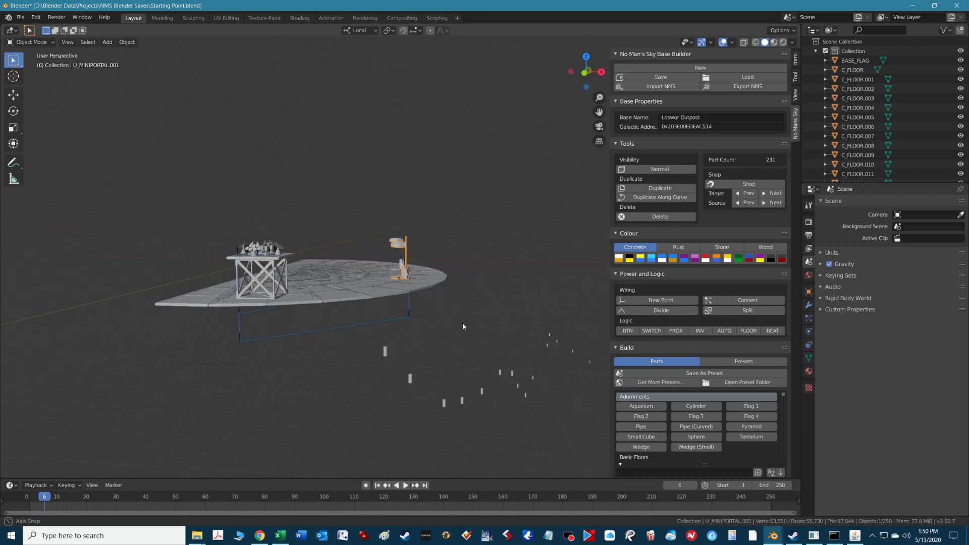
Step: Try deleting the vertical power line below the teleporter, and undo the deletion
click(409, 302)
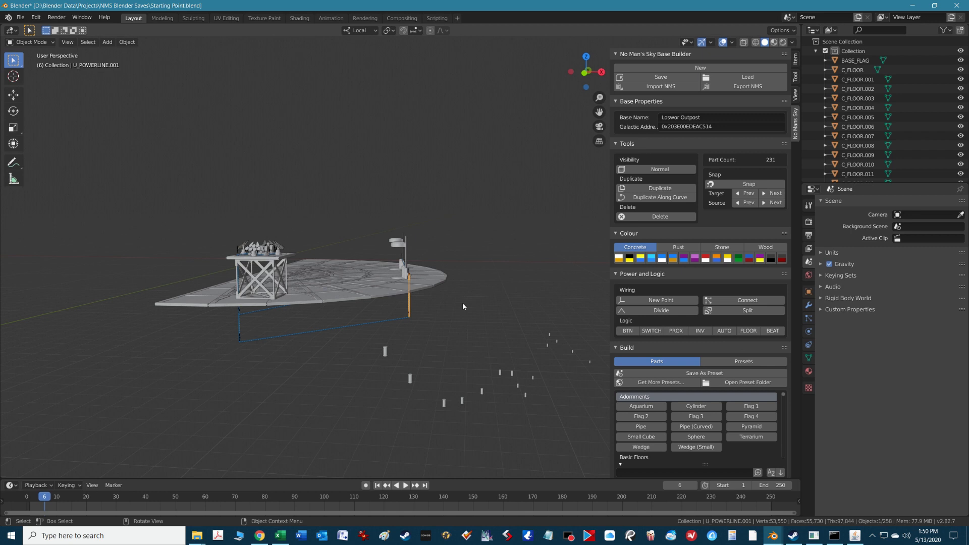
key(Delete)
click(241, 326)
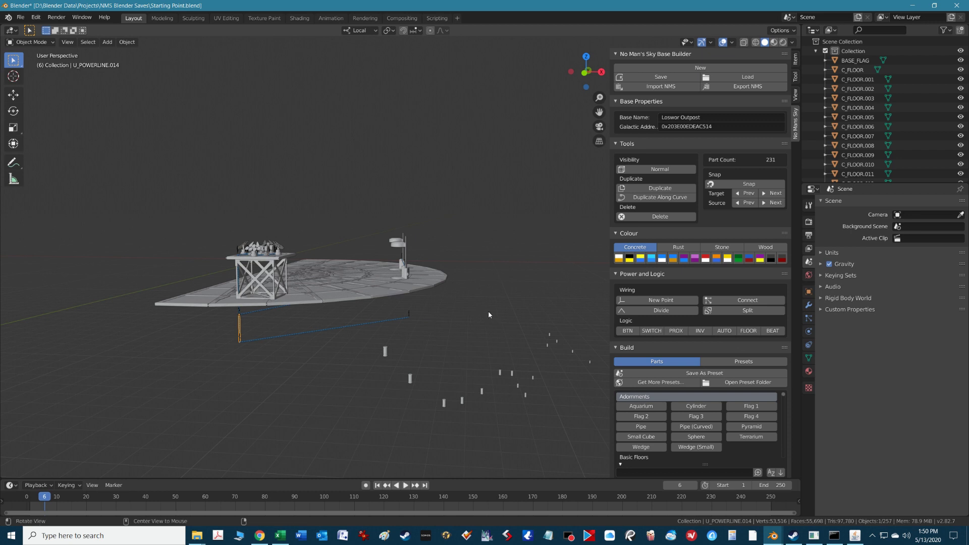
click(467, 340)
alt+drag(513, 319, 480, 324)
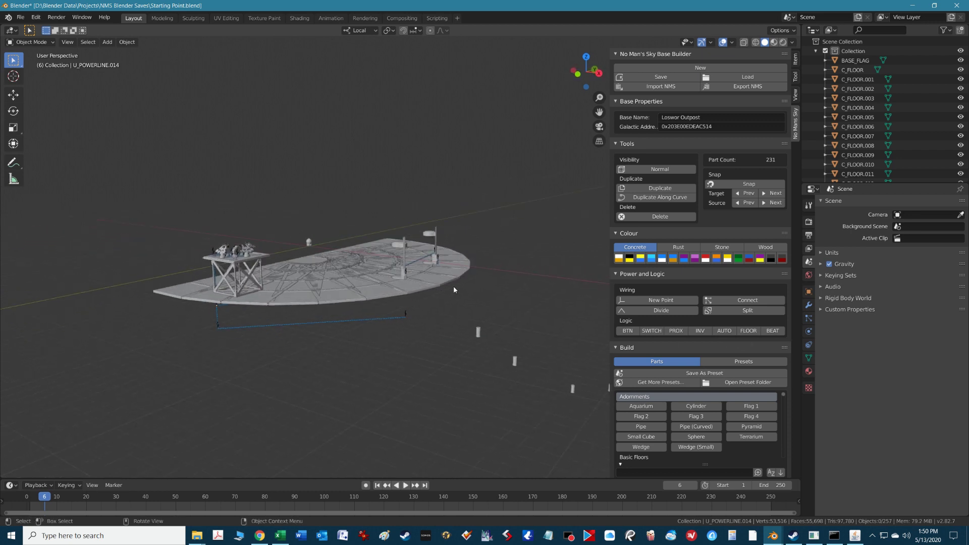
key(ctrl+z)
Step: Set the transform orientation to Normal
scroll(400, 277, up, 4)
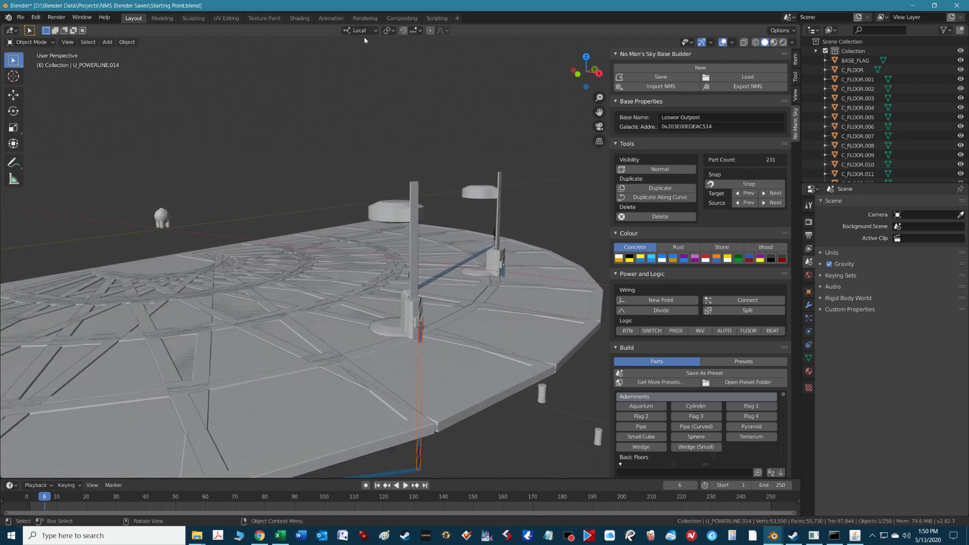
middle_drag(445, 308, 459, 313)
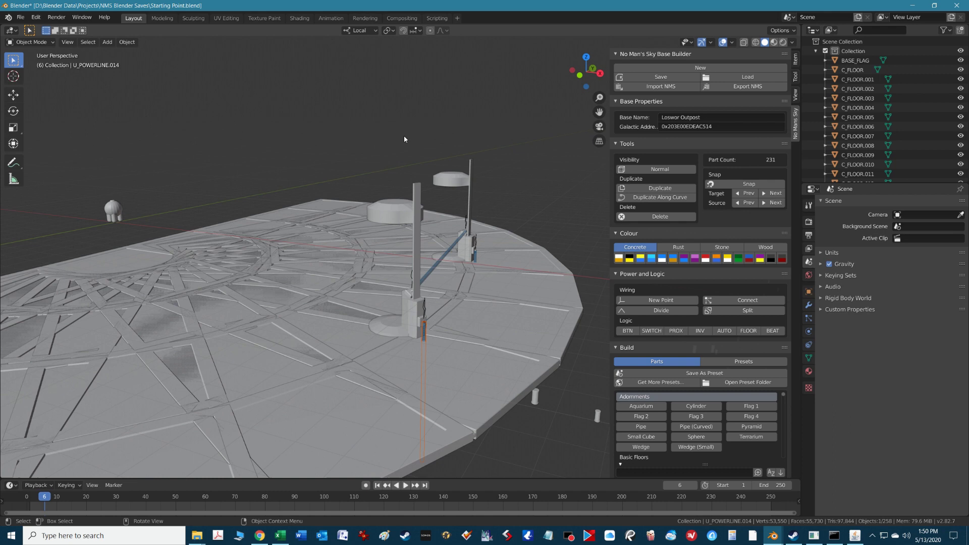
click(370, 32)
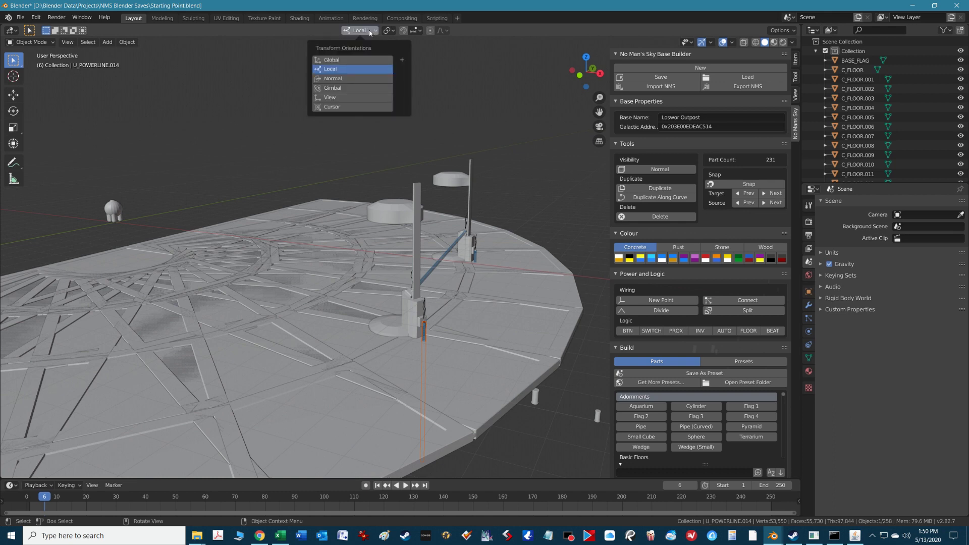
click(337, 80)
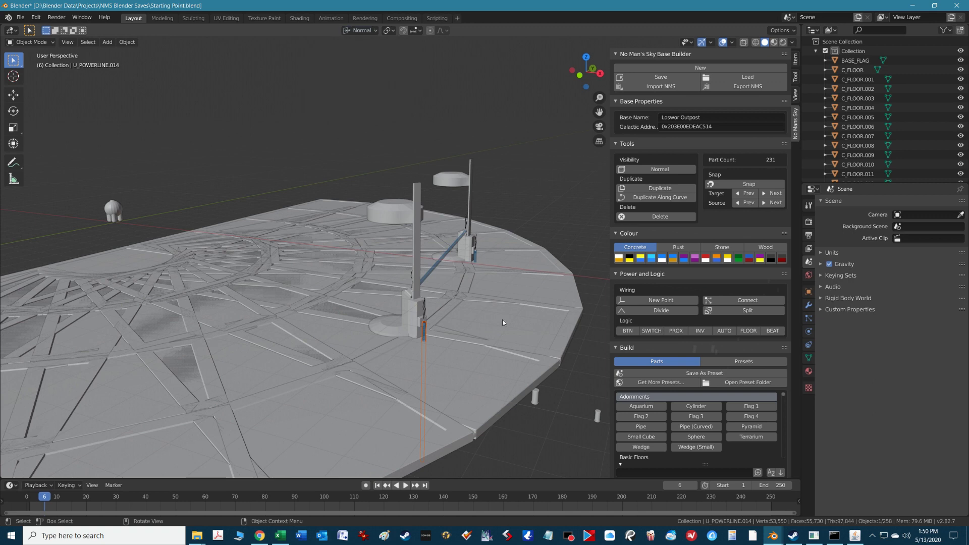
Step: Select the power line start points at the teleporter together with the teleporter U_MINIPORTAL.001
click(424, 312)
click(410, 277)
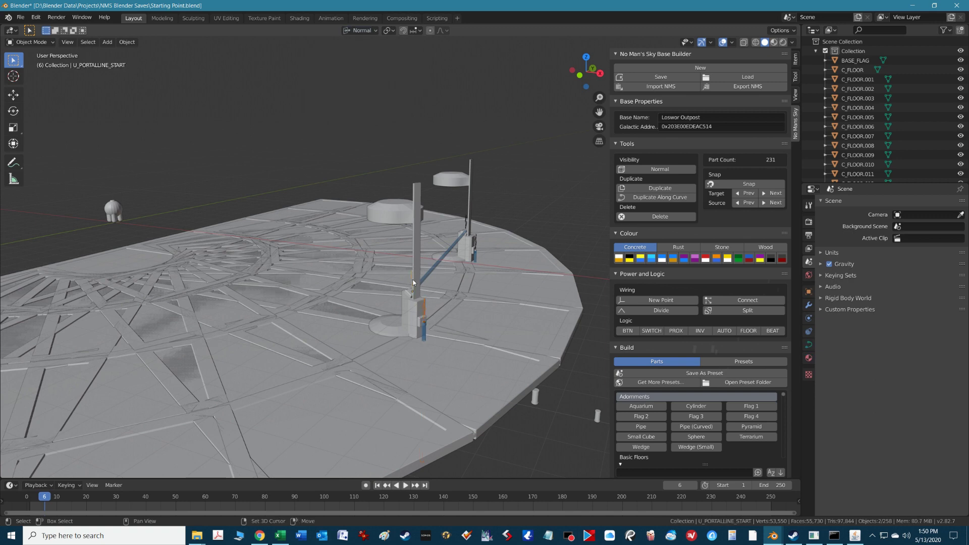
middle_drag(471, 352, 491, 343)
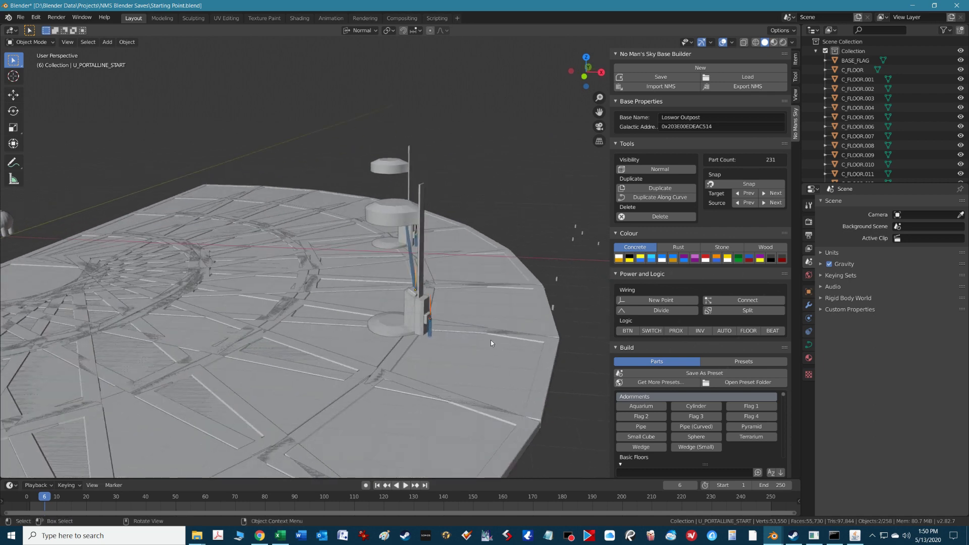
key(shift)
shift+click(411, 316)
middle_drag(435, 335, 484, 345)
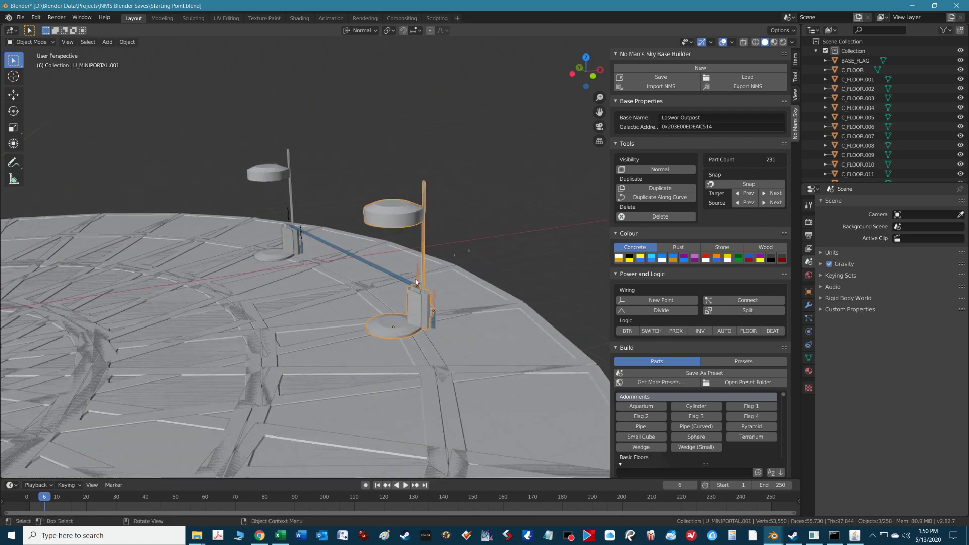
middle_drag(468, 345, 436, 343)
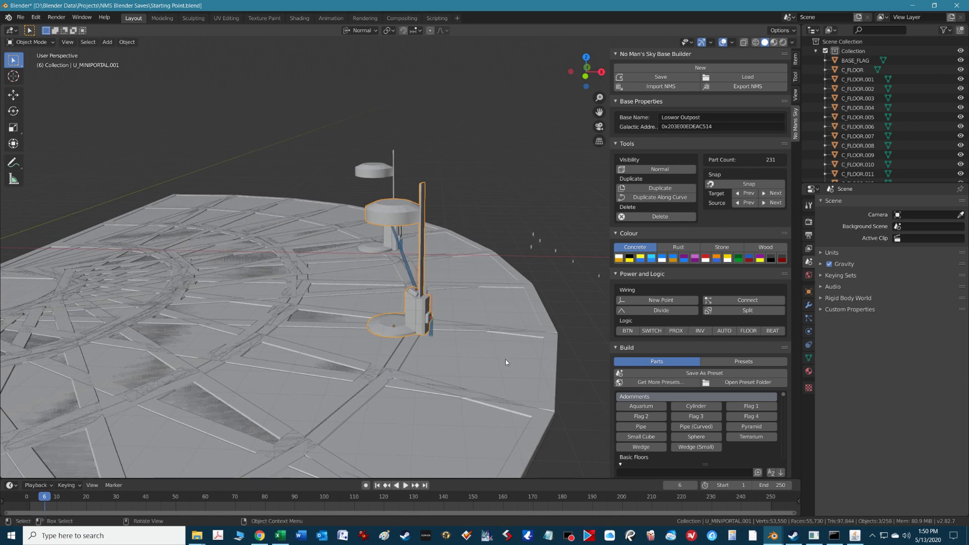
Step: Add the power line end point below the platform, U_POWERLINE.001_END, to the teleporter selection
scroll(504, 359, down, 5)
middle_drag(515, 372, 439, 357)
shift+click(407, 327)
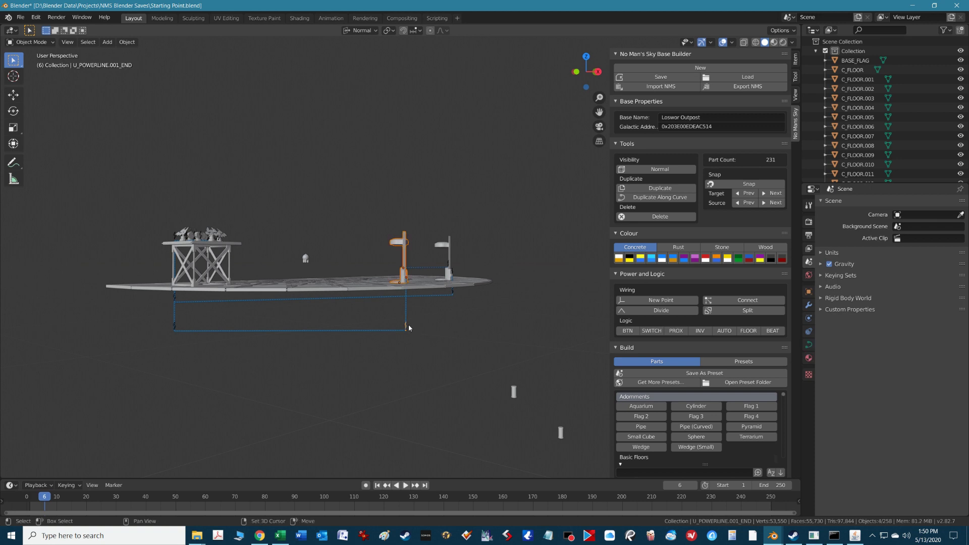
middle_drag(433, 343, 445, 352)
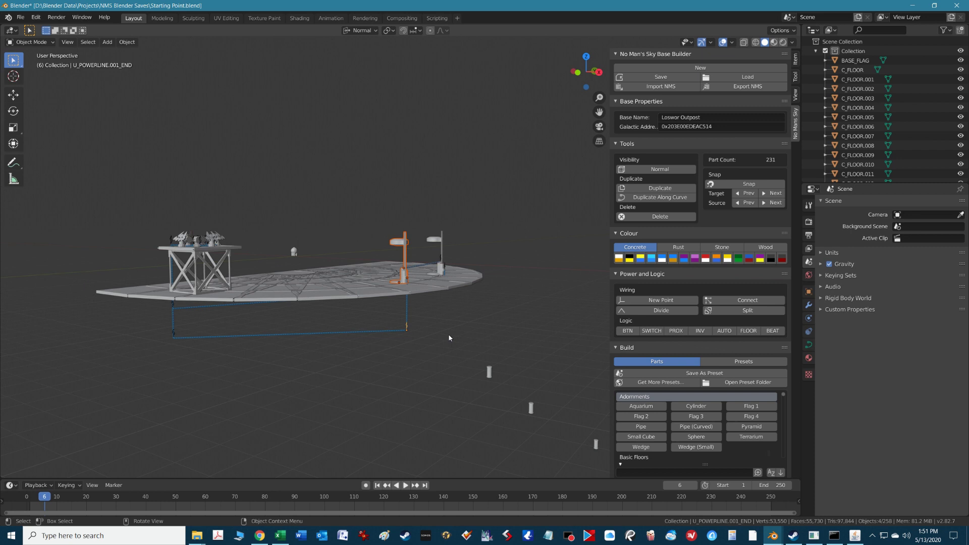
key(g)
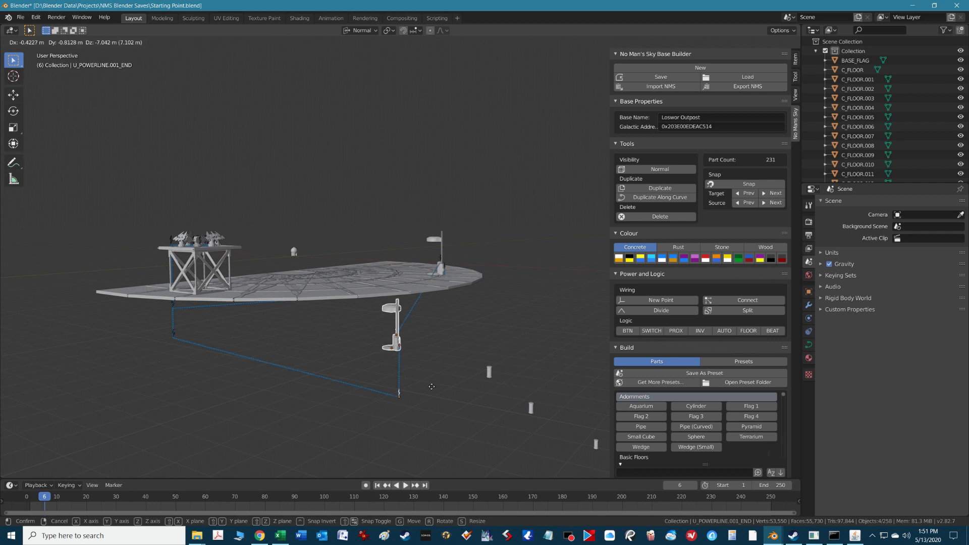
right_click(382, 391)
Step: In top view, move the selected teleporter and power line points about 2256 m along X and -1139 m along Y, near the 3D cursor
scroll(429, 377, down, 2)
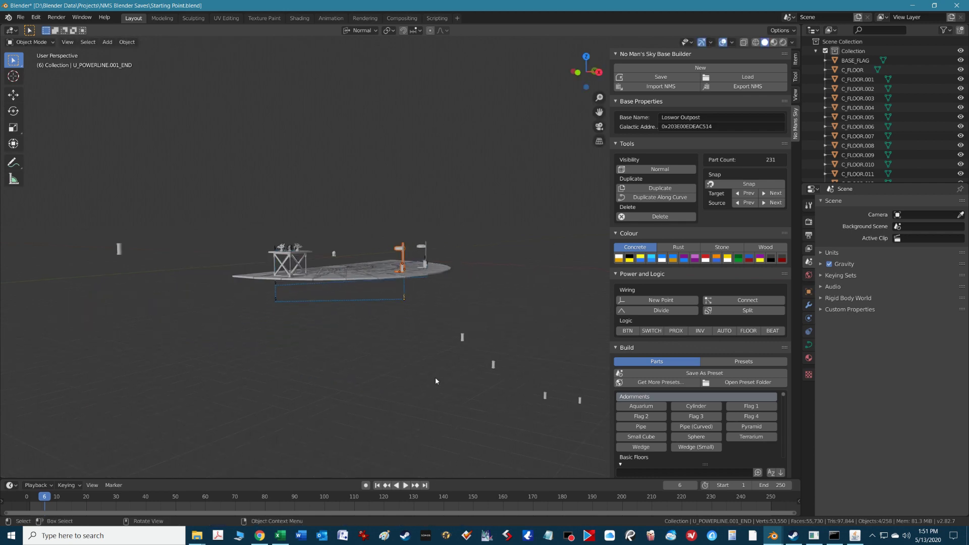
key(KP_7)
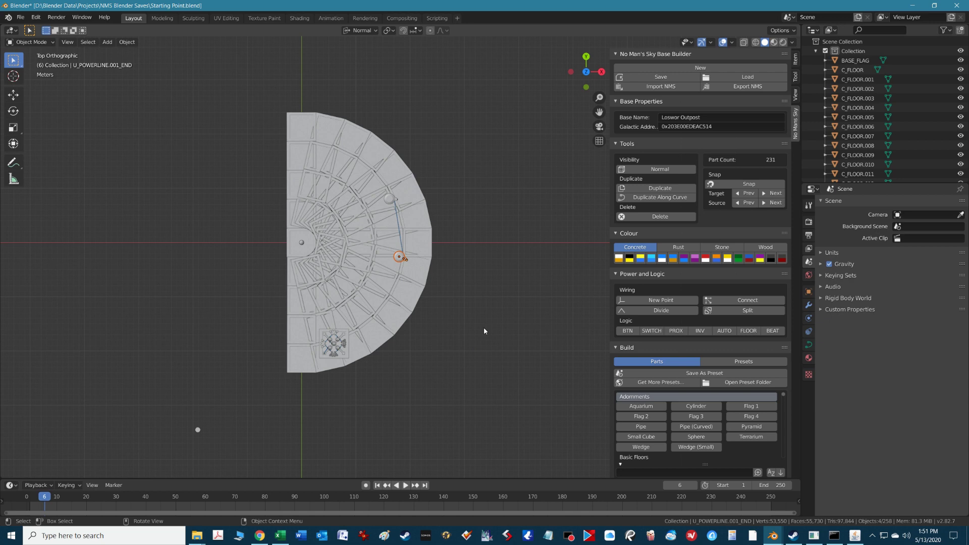
scroll(480, 298, down, 10)
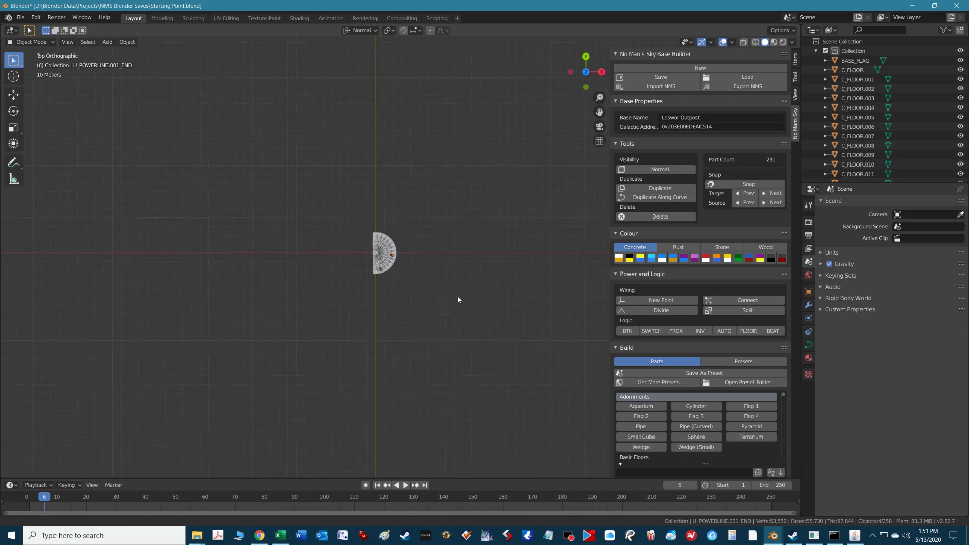
shift+middle_drag(458, 300, 245, 212)
scroll(397, 248, down, 2)
shift+middle_drag(446, 275, 316, 241)
scroll(313, 239, down, 3)
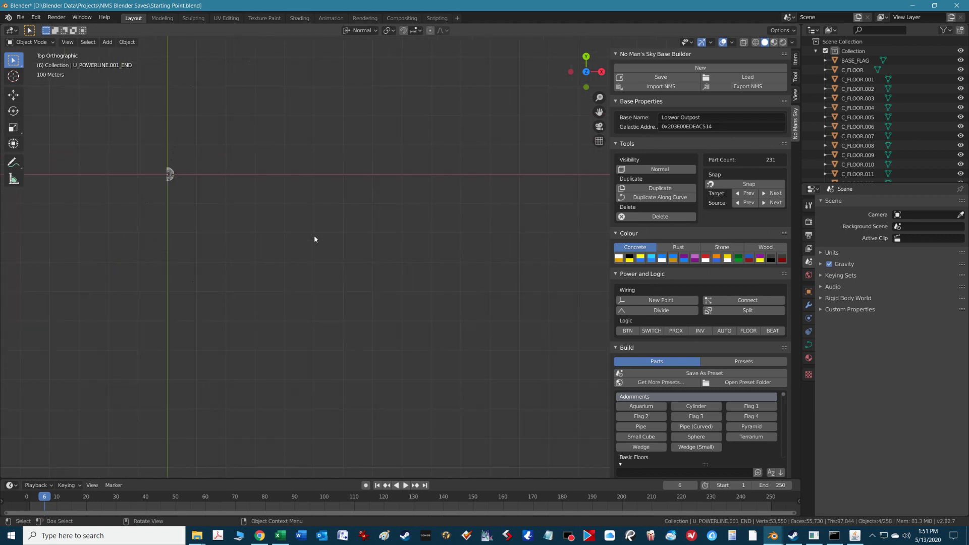
shift+middle_drag(432, 311, 217, 252)
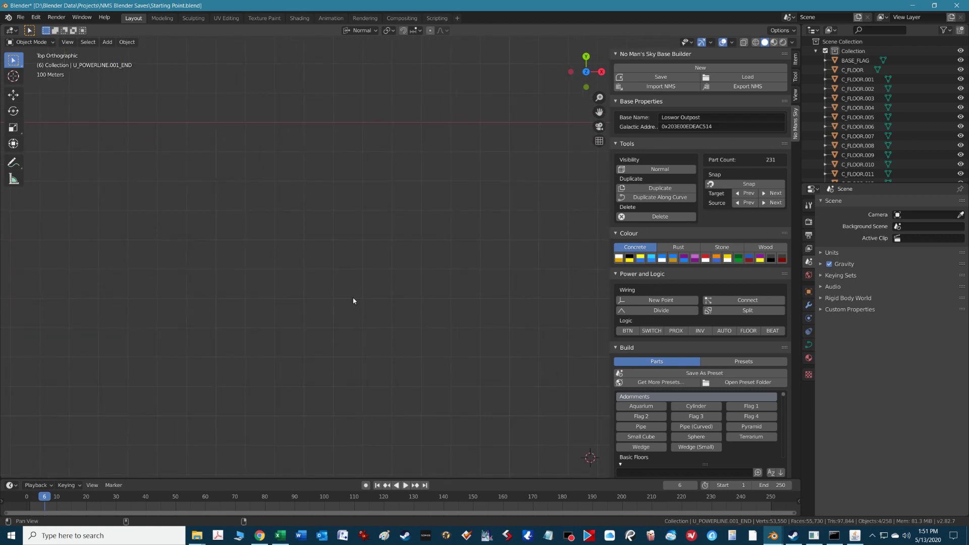
shift+middle_drag(353, 300, 248, 211)
scroll(278, 200, down, 2)
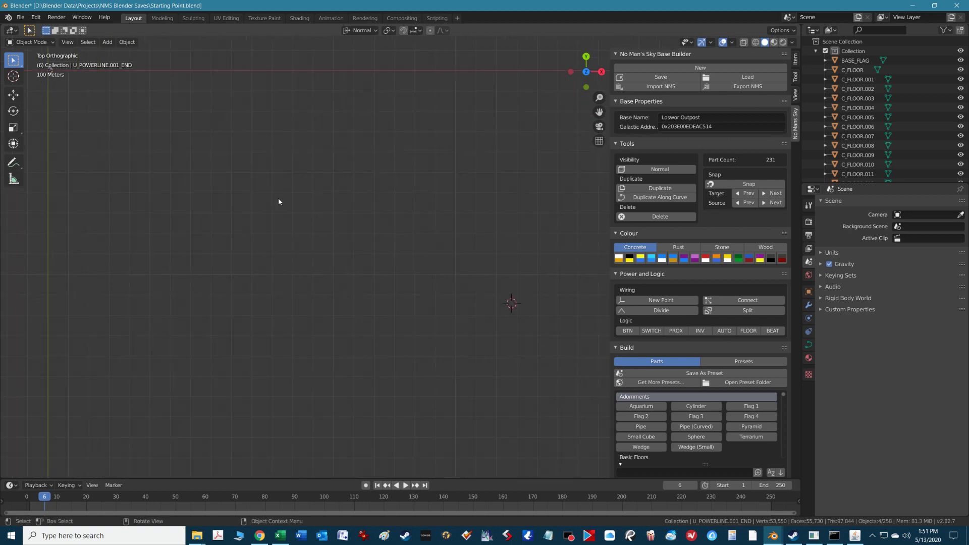
scroll(281, 201, down, 2)
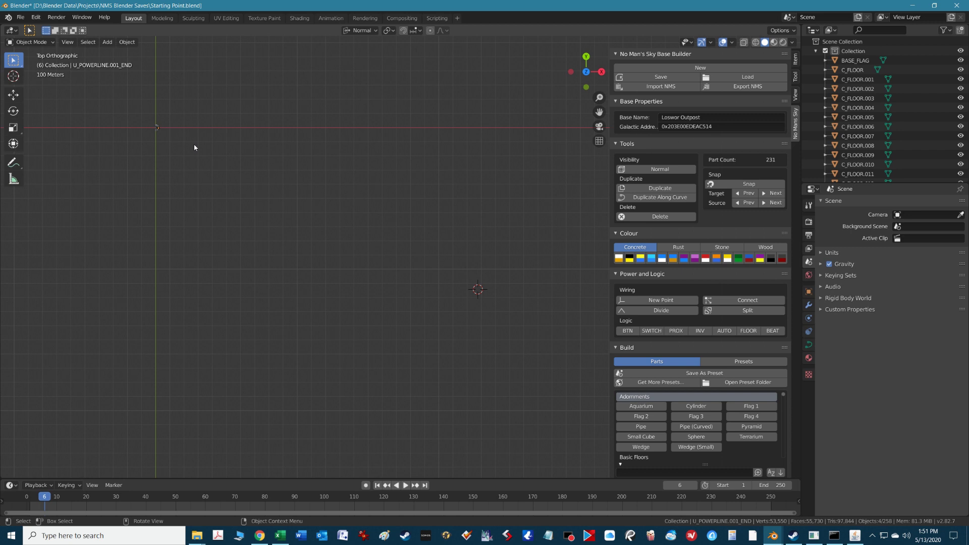
key(g)
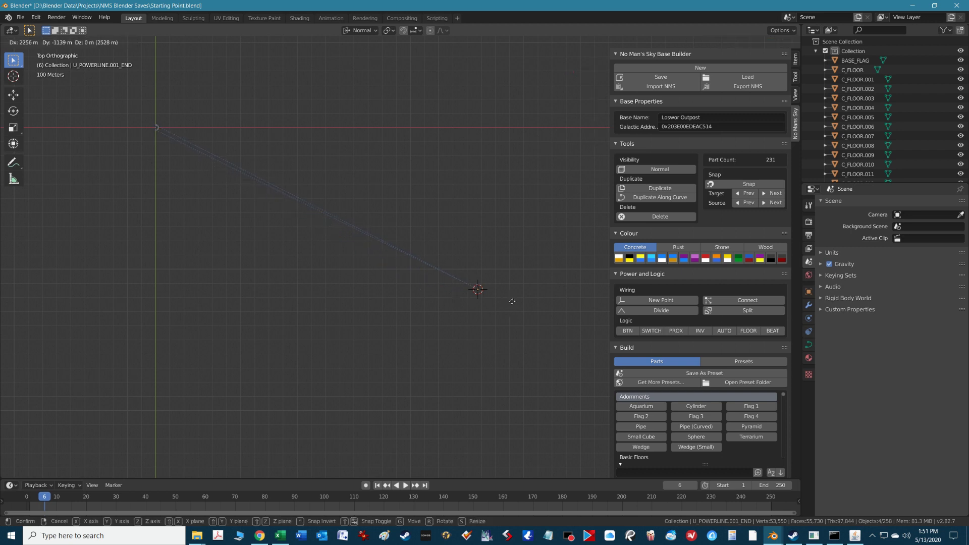
click(513, 301)
Step: Center the teleporter assembly on the 3D cursor in top view, shifting it about -2.5 m along X and -0.85 m along Y
scroll(493, 299, up, 5)
shift+middle_drag(493, 301, 404, 245)
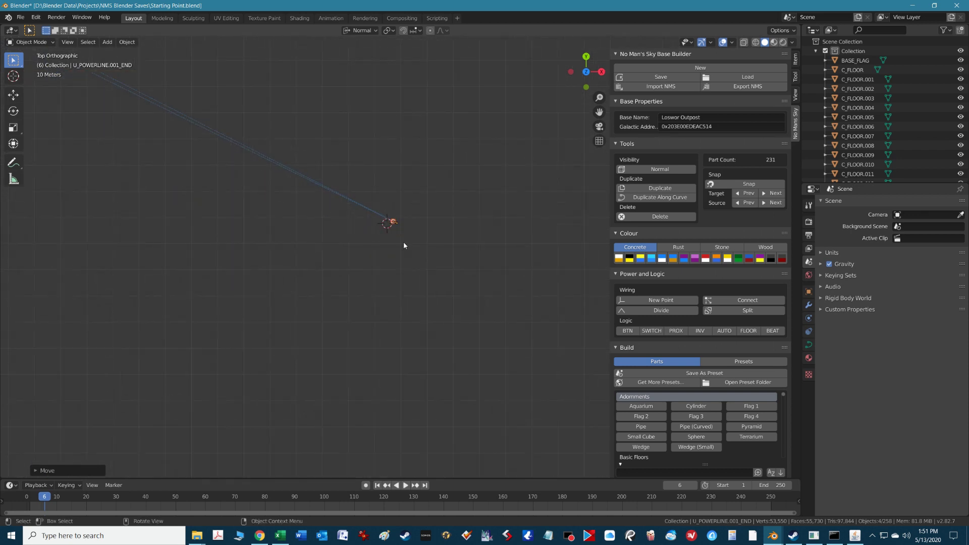
scroll(403, 242, up, 6)
shift+middle_drag(400, 203, 466, 289)
scroll(466, 248, up, 2)
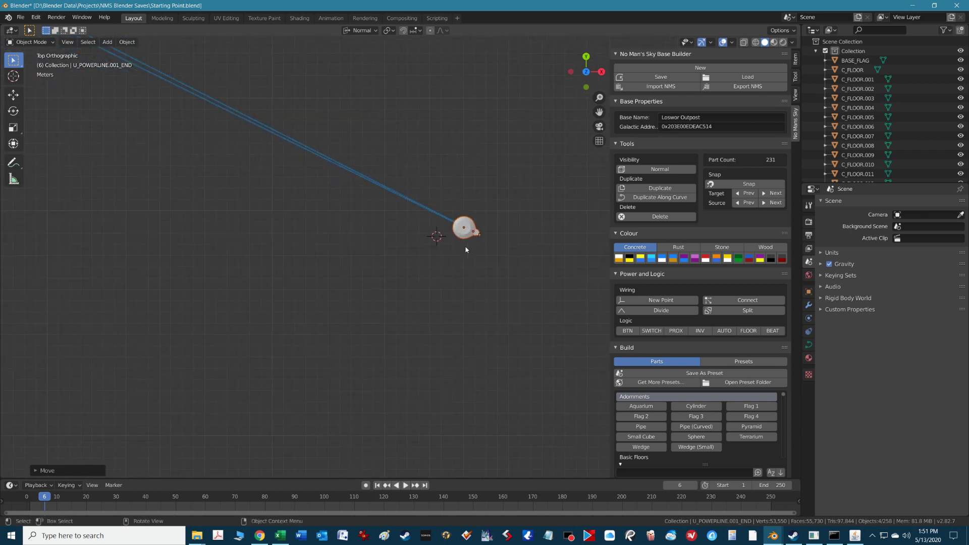
scroll(467, 249, up, 7)
shift+middle_drag(469, 249, 324, 269)
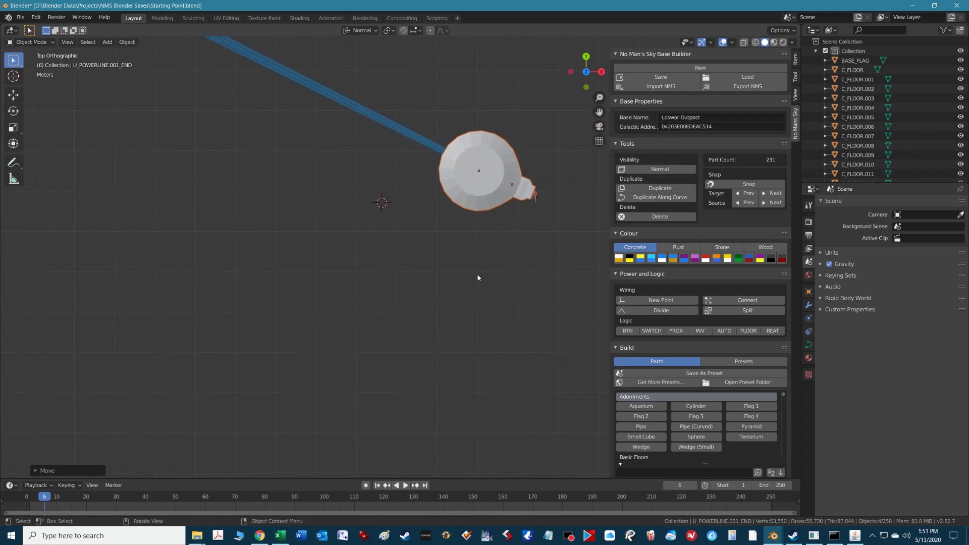
key(g)
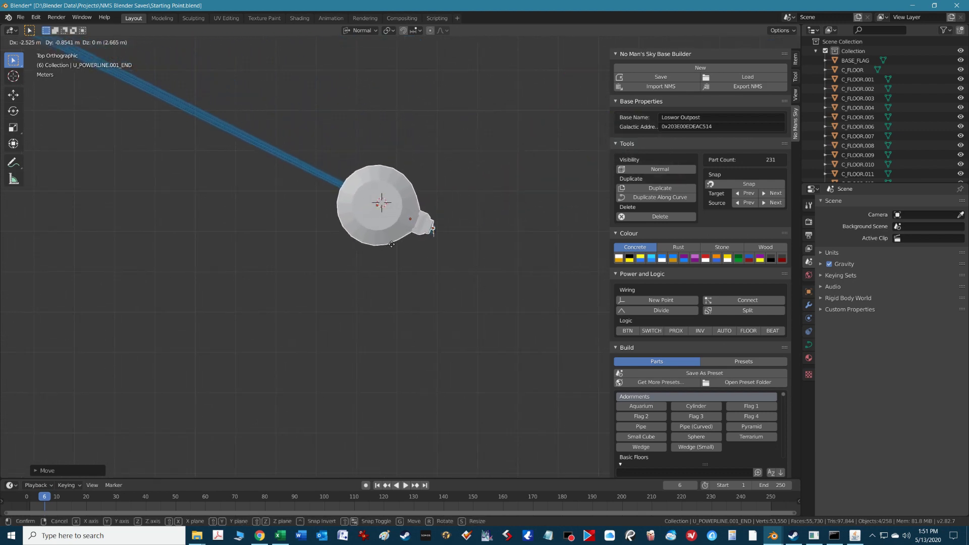
click(395, 243)
Step: Select only the relocated teleporter and add a Concrete Floor part at its base
middle_drag(420, 269, 444, 240)
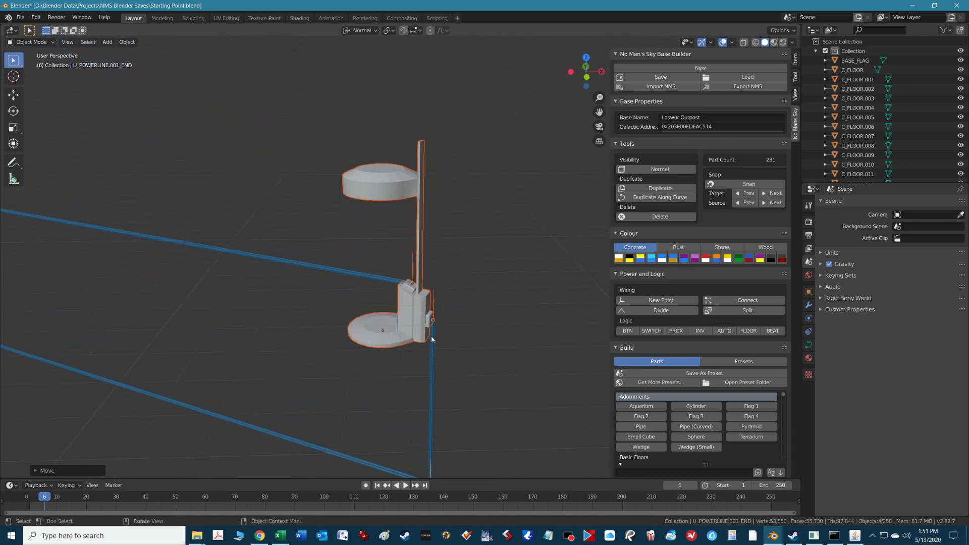
click(367, 342)
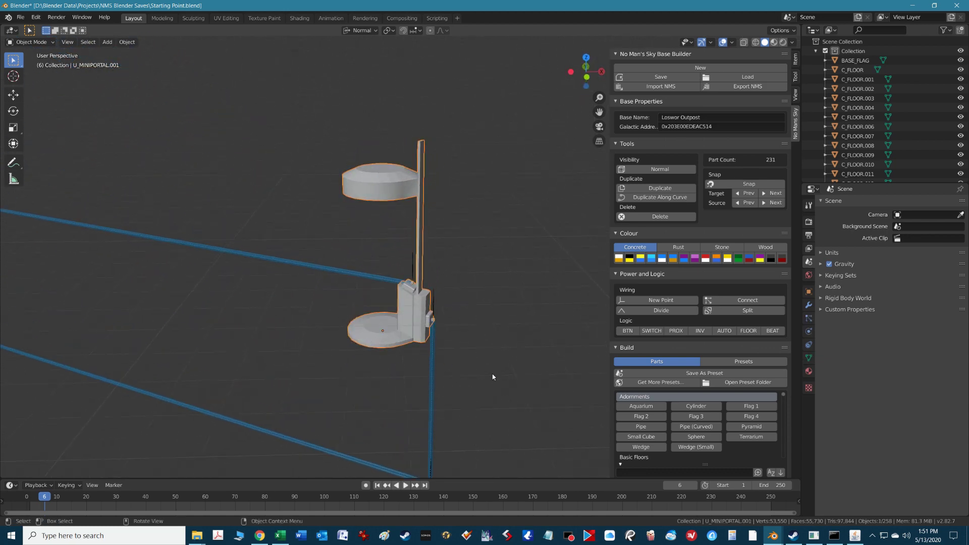
shift+middle_drag(495, 379, 606, 355)
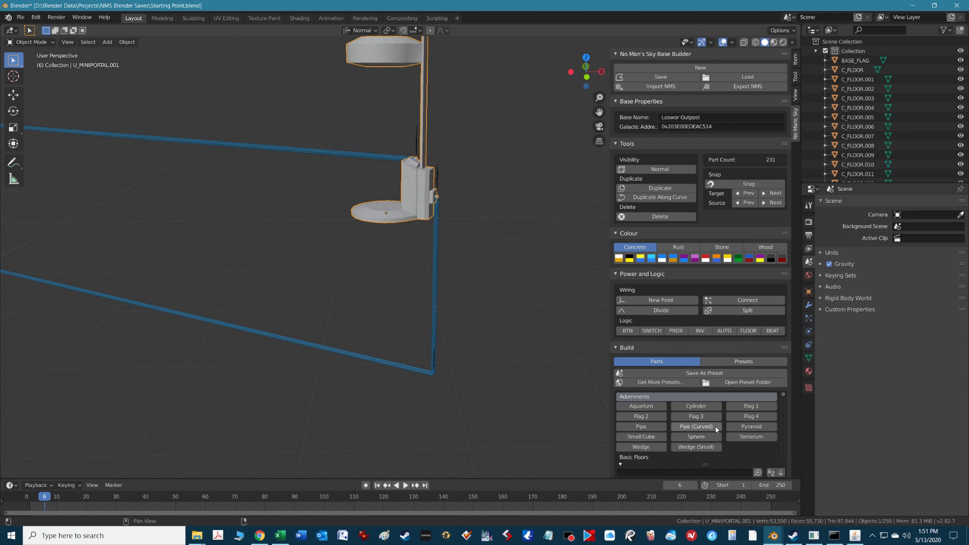
scroll(727, 433, down, 4)
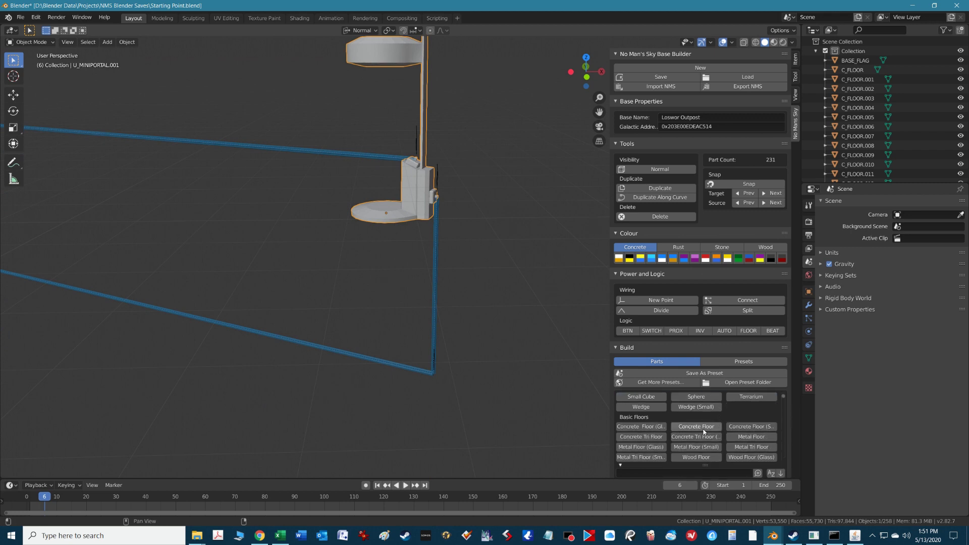
click(705, 427)
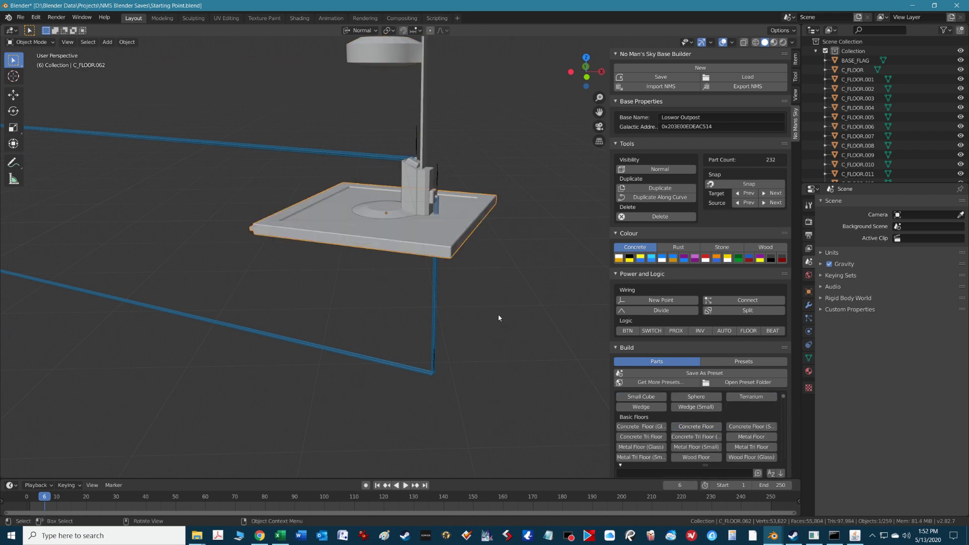
Step: Delete the vertical power line running from the teleporter down to the lower power line point
scroll(499, 318, down, 5)
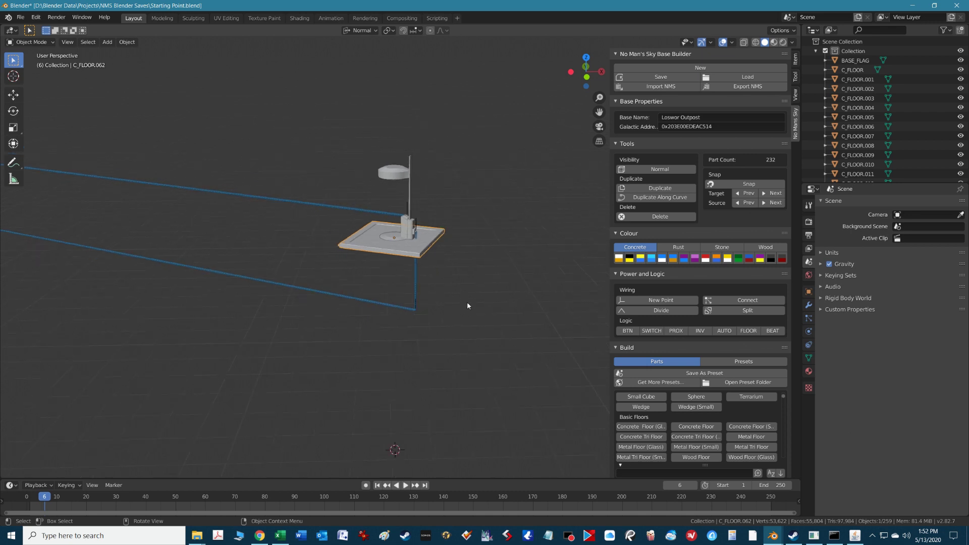
scroll(466, 348, down, 2)
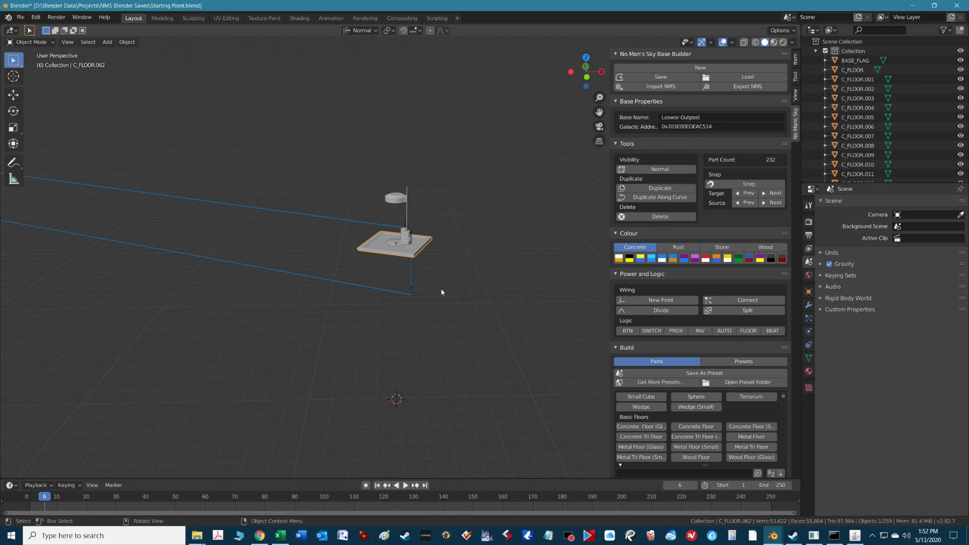
middle_drag(417, 331, 452, 288)
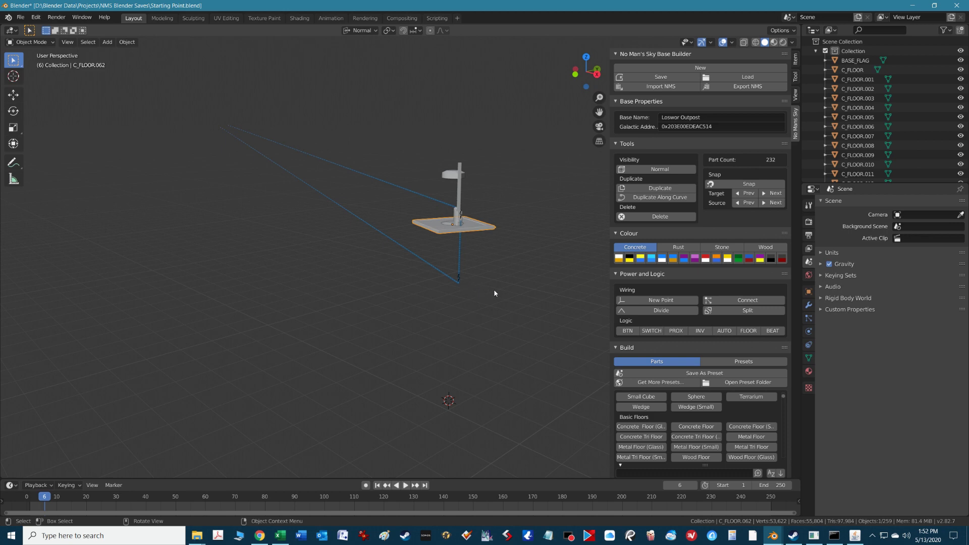
click(460, 277)
scroll(483, 292, up, 3)
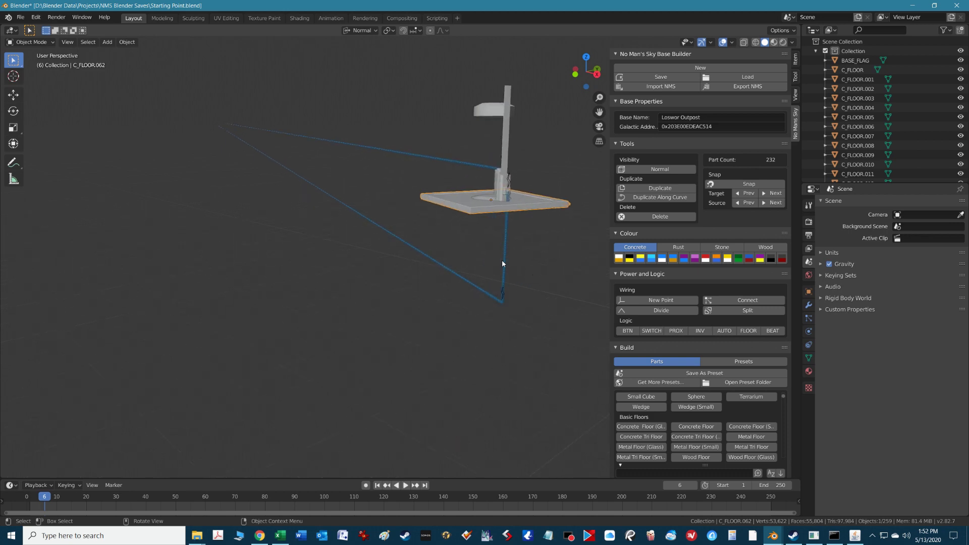
key(Delete)
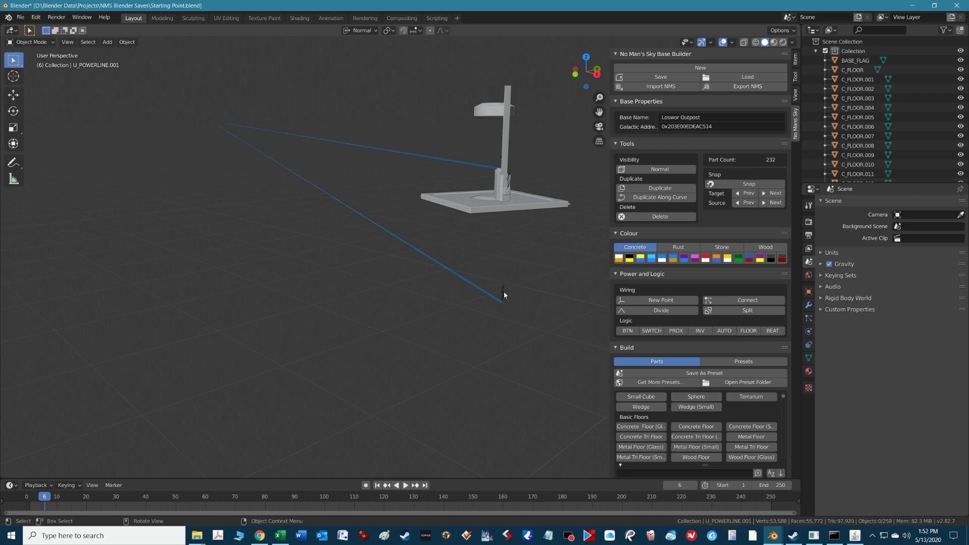
Step: Select the power line end point below the teleporter and move it far down along Z in front view
click(504, 292)
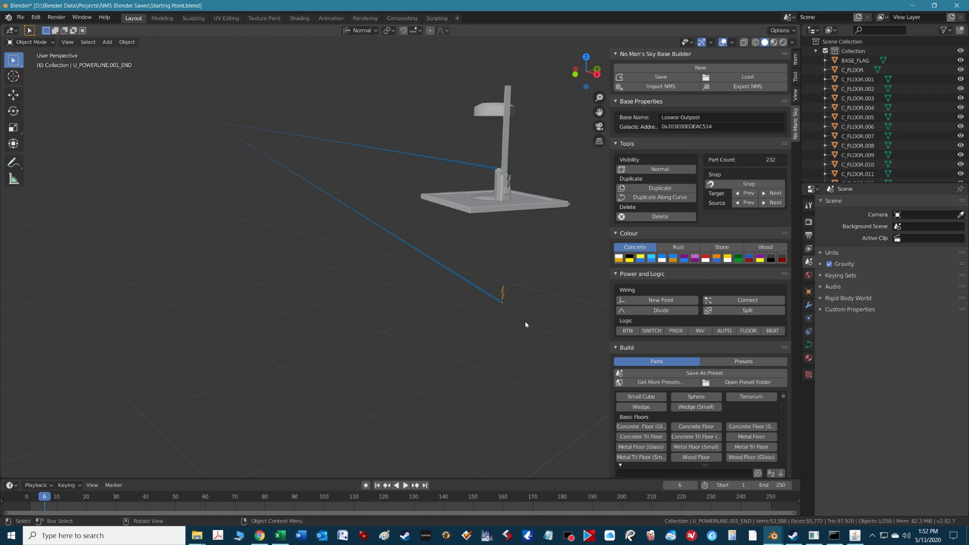
key(KP_1)
scroll(520, 270, down, 6)
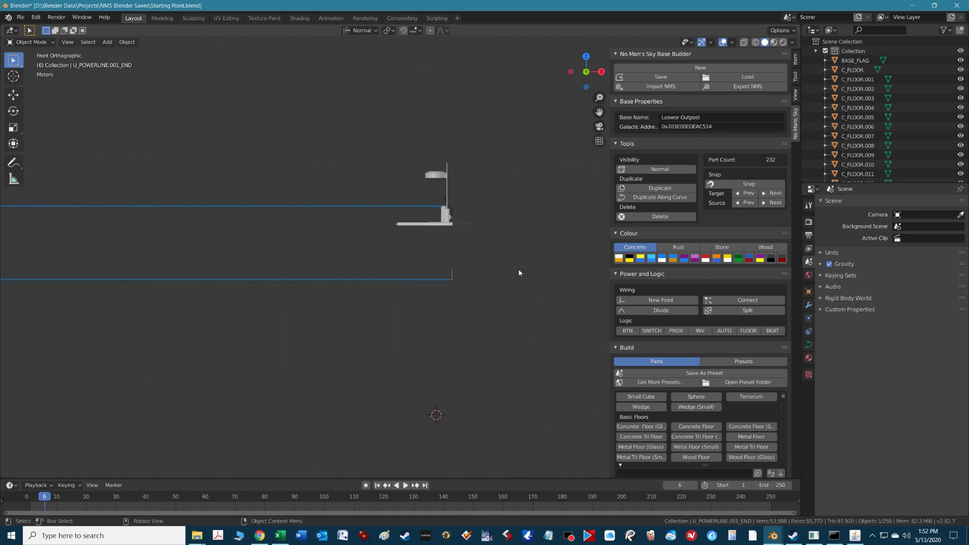
shift+middle_drag(464, 231, 456, 193)
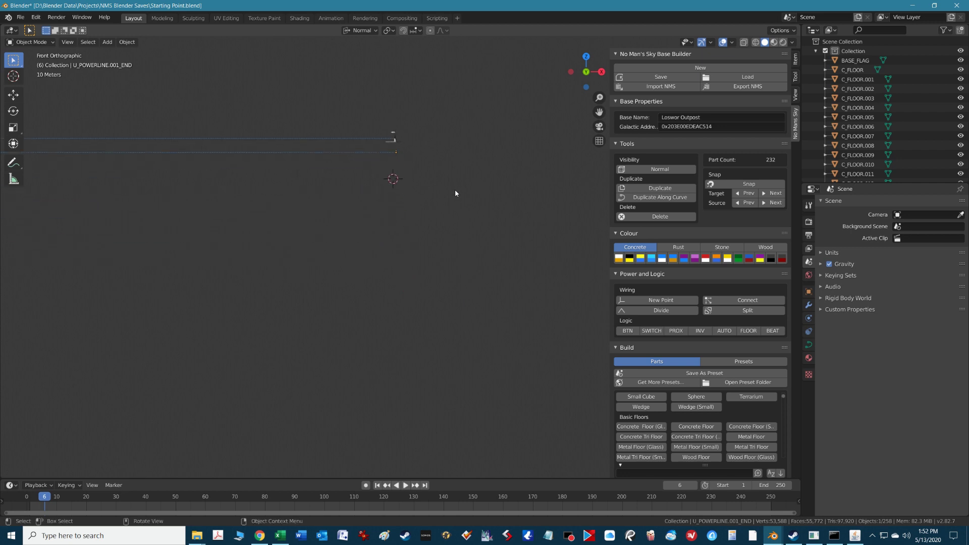
scroll(468, 202, down, 5)
shift+middle_drag(466, 250, 470, 195)
scroll(470, 195, down, 2)
key(g)
key(z)
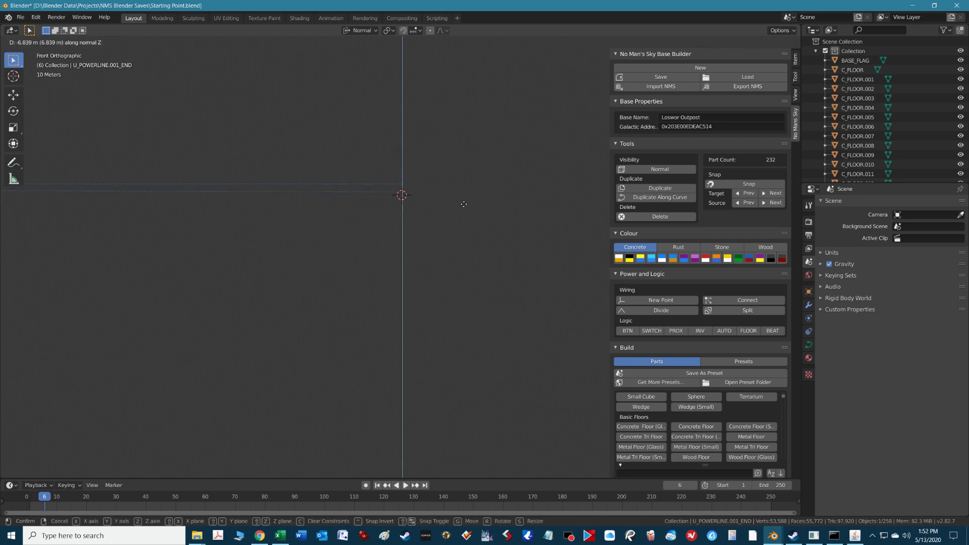
click(474, 450)
Step: Select the power line end point hanging beneath the tower on the main base platform
scroll(474, 422, down, 4)
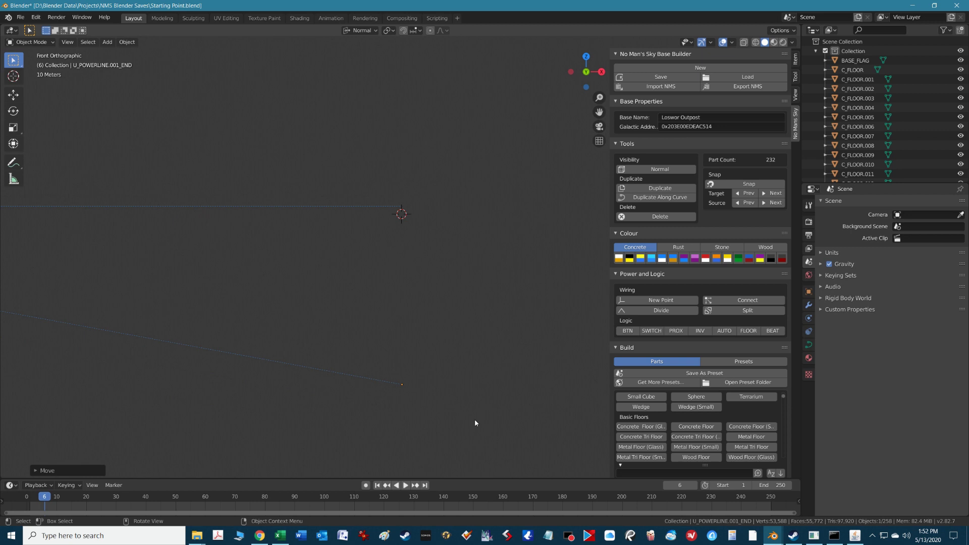
shift+middle_drag(46, 311, 437, 340)
scroll(435, 340, up, 3)
shift+middle_drag(423, 373, 421, 228)
shift+middle_drag(249, 99, 249, 99)
scroll(366, 259, up, 3)
shift+middle_drag(353, 261, 84, 236)
scroll(349, 290, up, 6)
scroll(345, 288, down, 10)
middle_drag(299, 237, 297, 274)
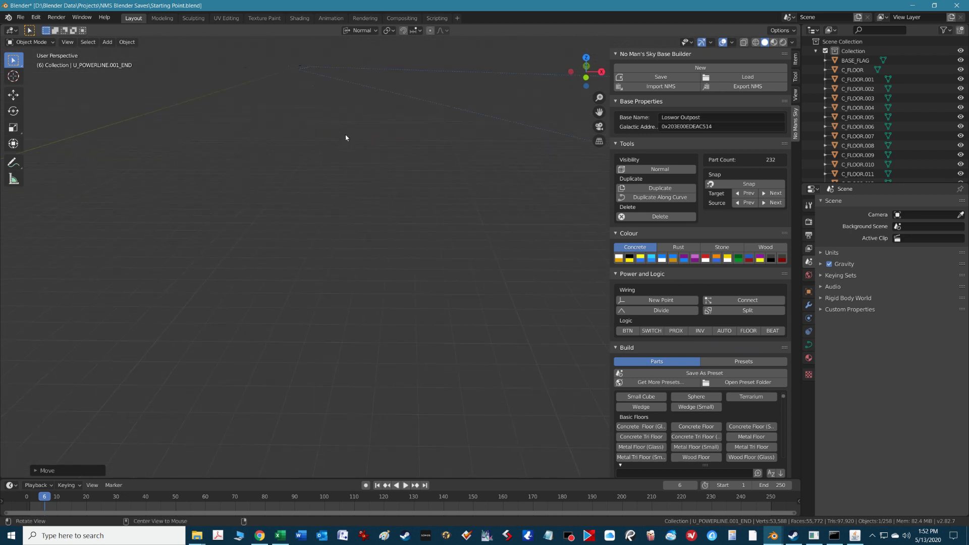
shift+middle_drag(346, 138, 444, 378)
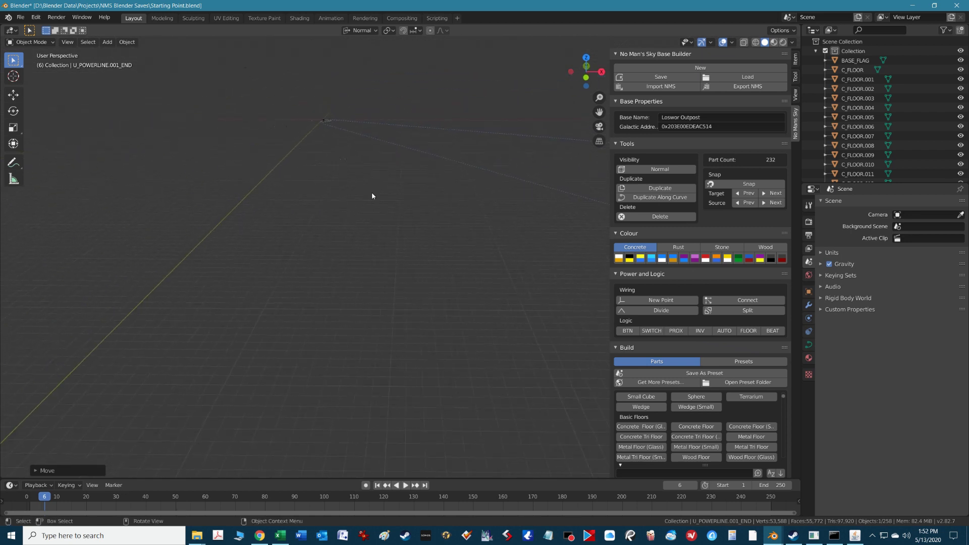
click(323, 122)
key(KP_Decimal)
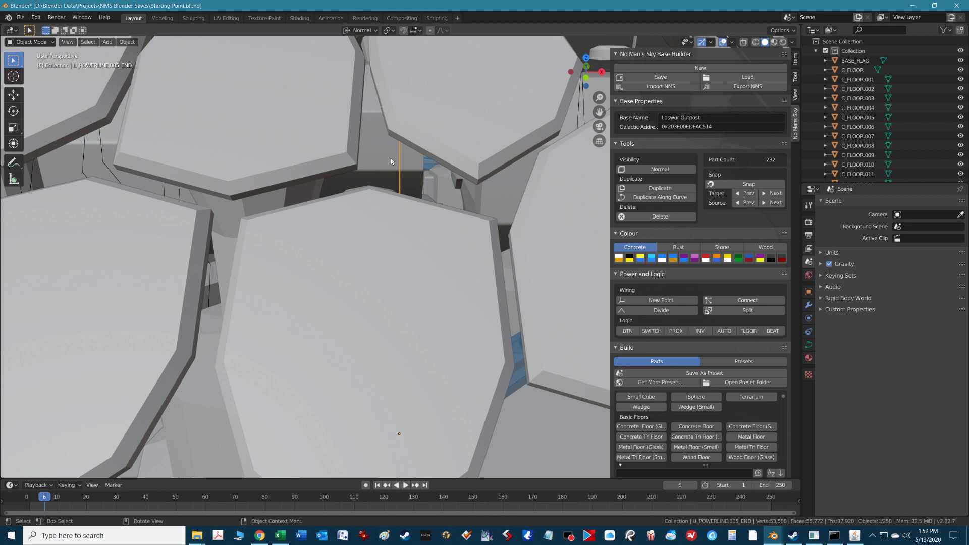
scroll(385, 224, down, 6)
scroll(385, 230, down, 5)
middle_drag(384, 229, 385, 356)
click(387, 356)
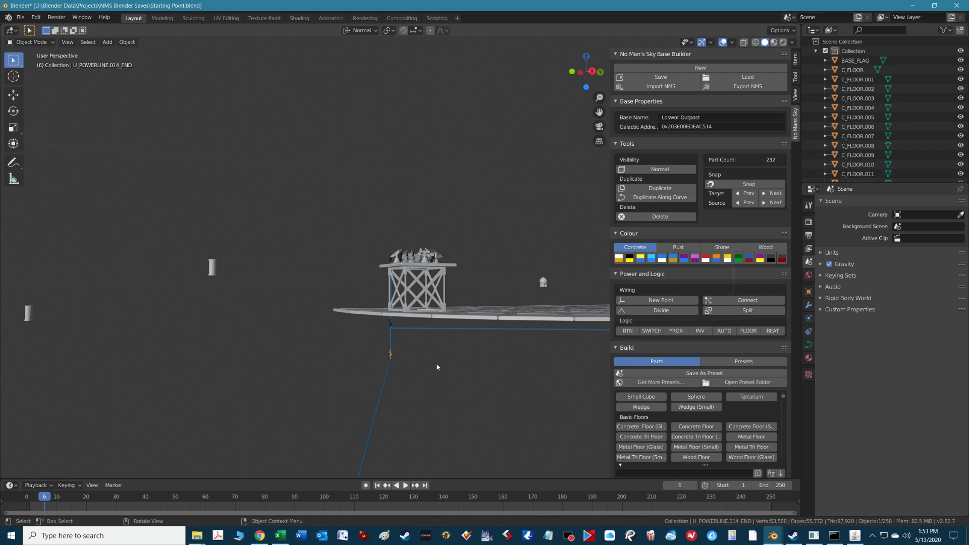
Step: Move the power line end point below the main base platform about 280 m down along Z
middle_drag(432, 398, 495, 397)
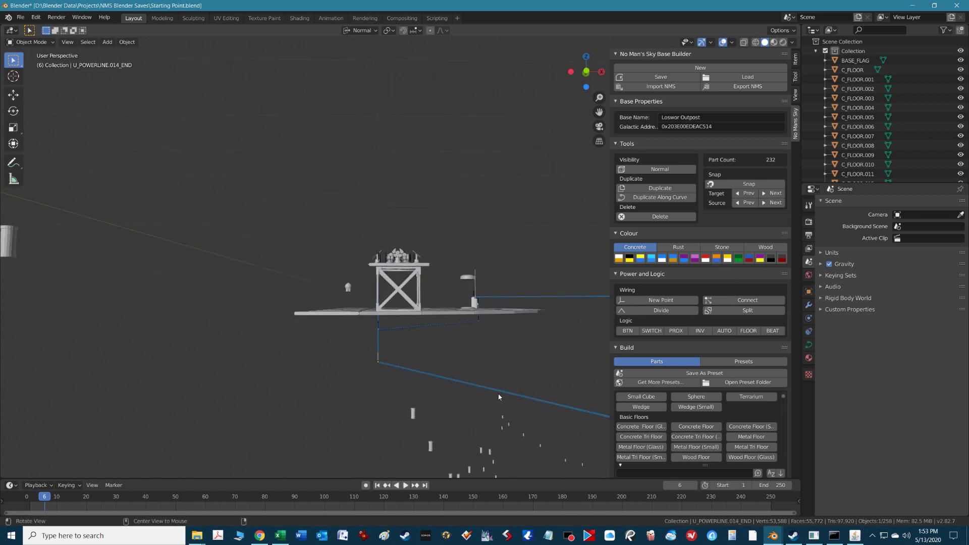
scroll(497, 393, down, 6)
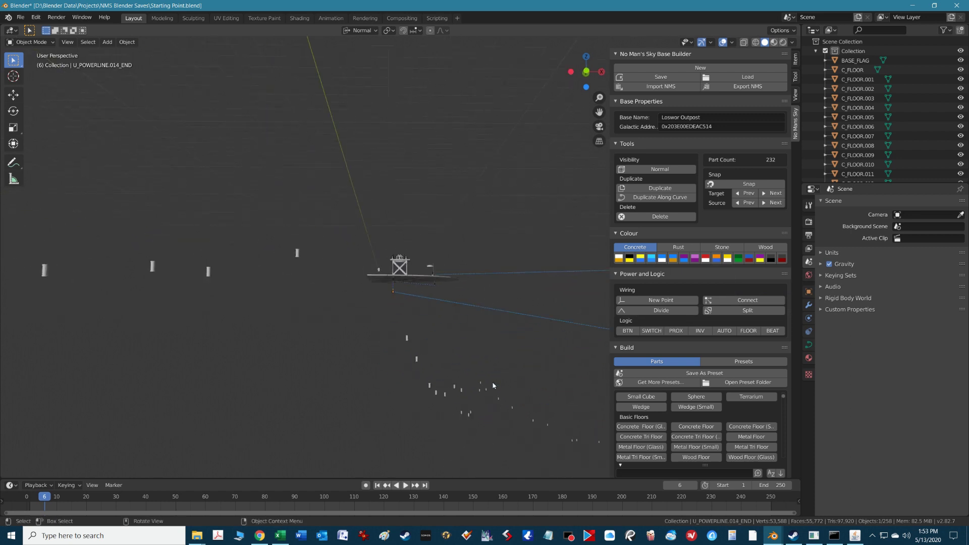
scroll(493, 385, down, 6)
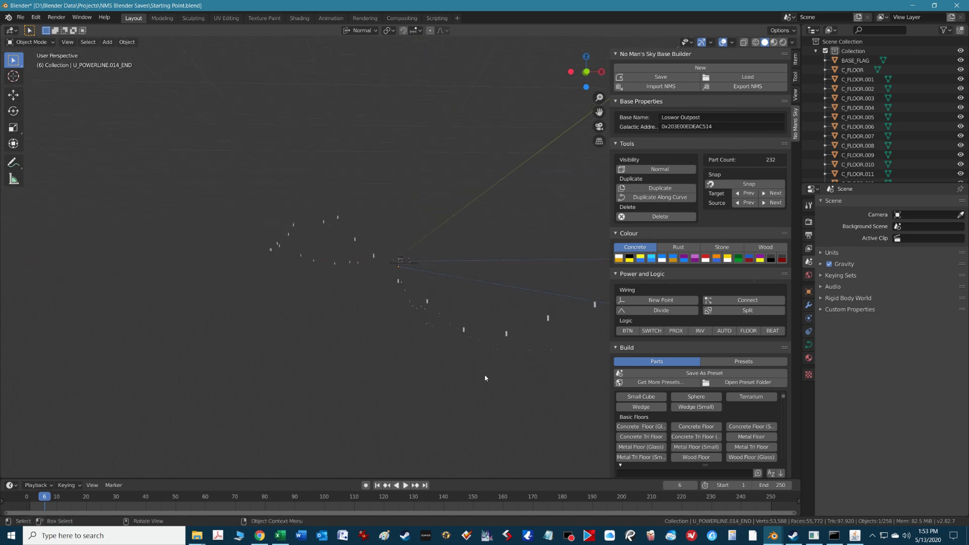
key(g)
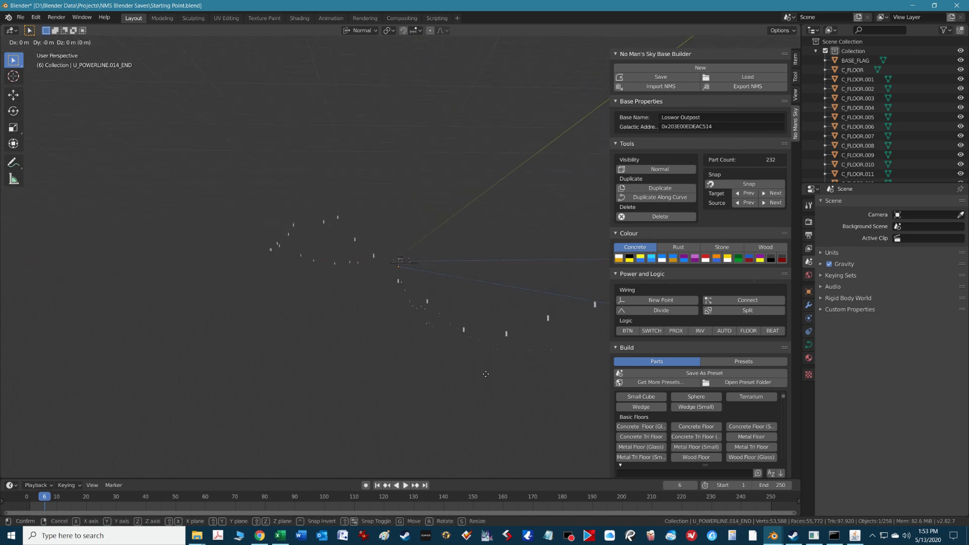
key(z)
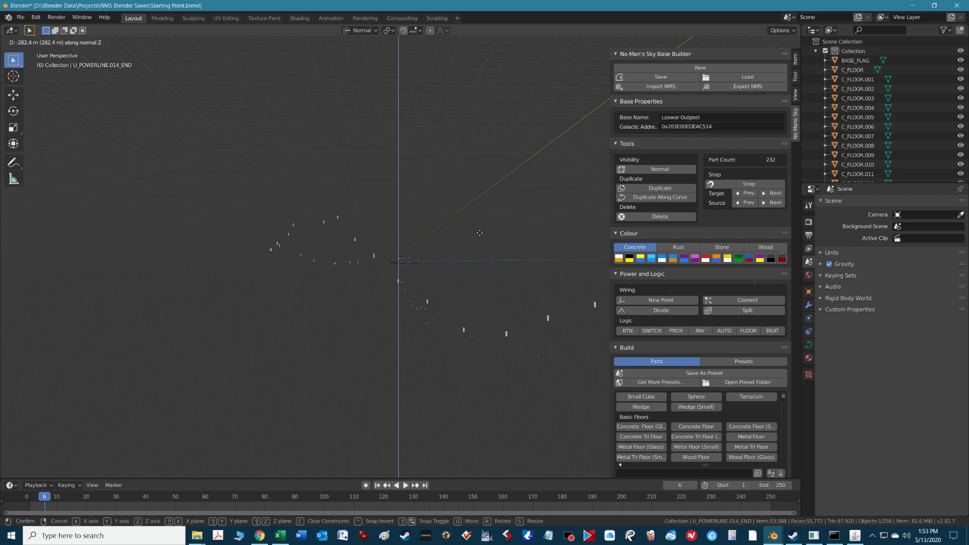
click(480, 240)
Step: Move the same power line end point further down along its Z axis
scroll(486, 226, down, 6)
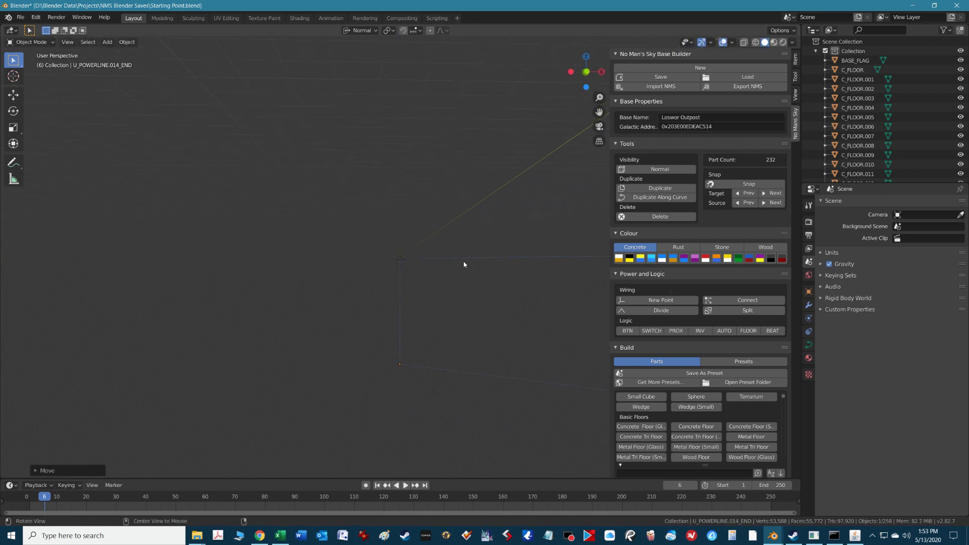
shift+middle_drag(470, 335, 412, 240)
key(g)
key(z)
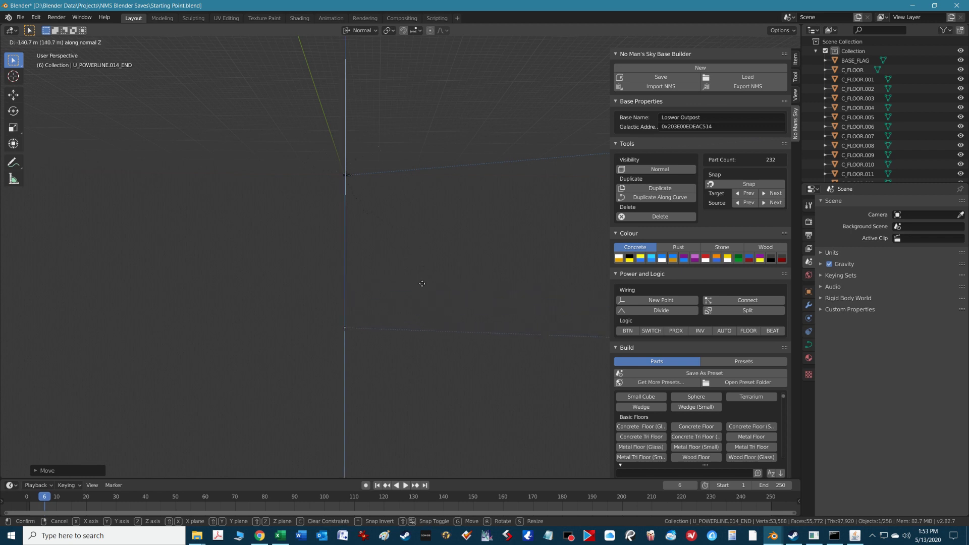
click(421, 304)
Step: Select the concrete floor under the remote teleporter and frame it in the view
scroll(499, 284, down, 4)
middle_drag(422, 240, 304, 297)
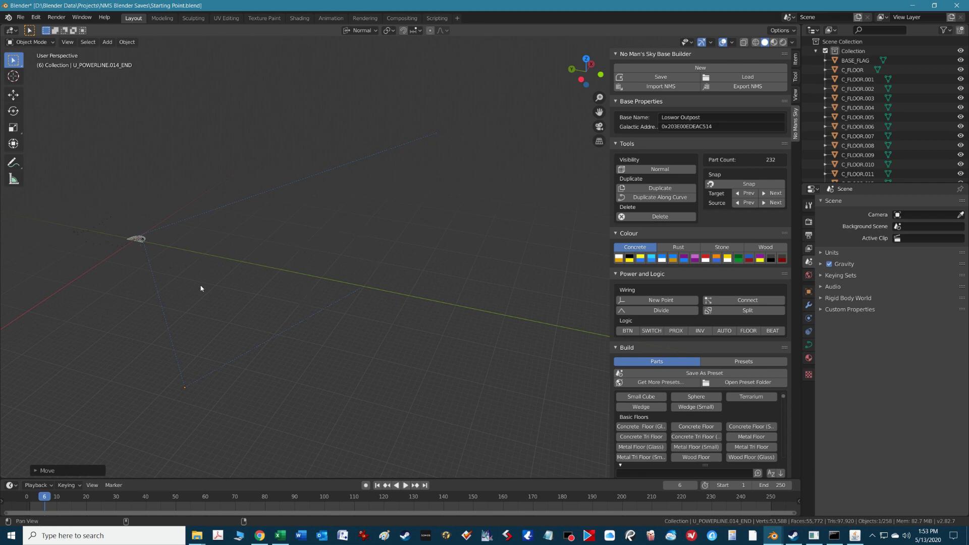
alt+shift+drag(201, 287, 384, 323)
scroll(362, 299, up, 5)
shift+middle_drag(356, 348, 320, 272)
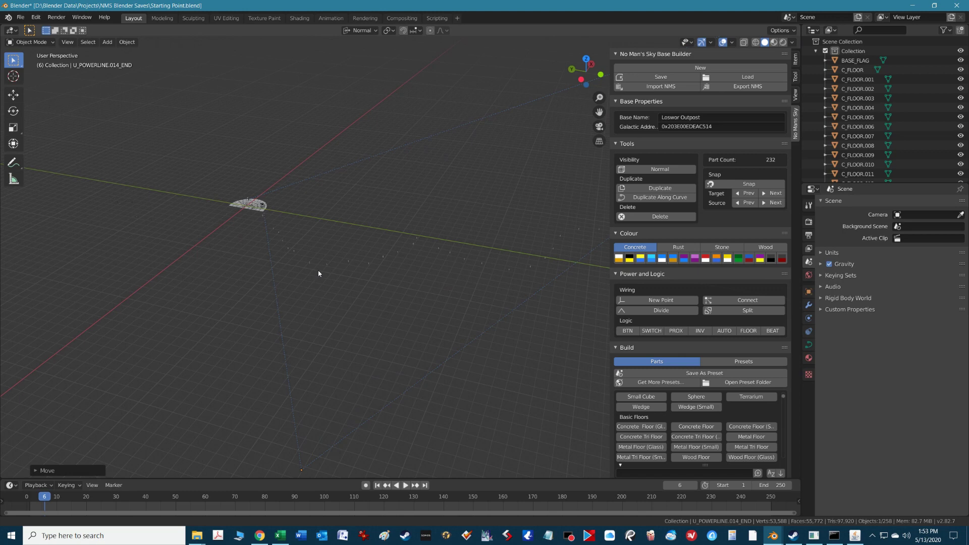
middle_drag(385, 339, 320, 134)
click(260, 91)
key(KP_Decimal)
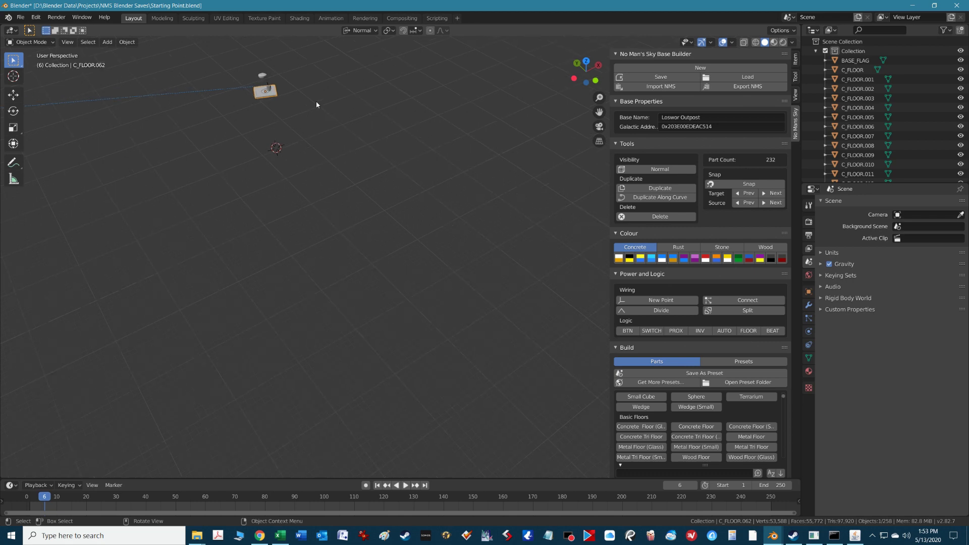
Step: Add a Concrete Wall part from the Basic Walls to the edge of the teleporter's floor
scroll(417, 198, down, 8)
scroll(416, 198, down, 8)
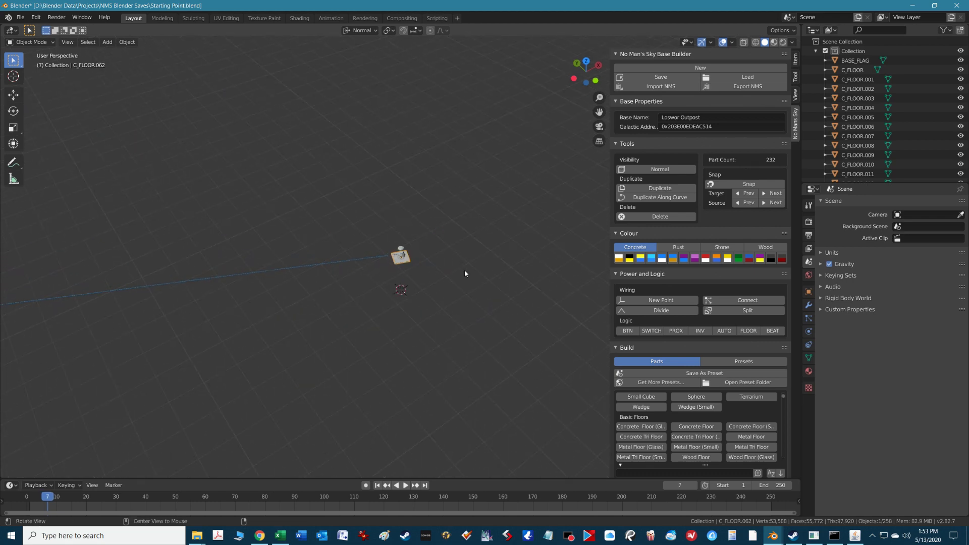
alt+scroll(465, 270, down, 6)
middle_drag(465, 273, 406, 253)
scroll(420, 311, up, 5)
scroll(421, 313, up, 9)
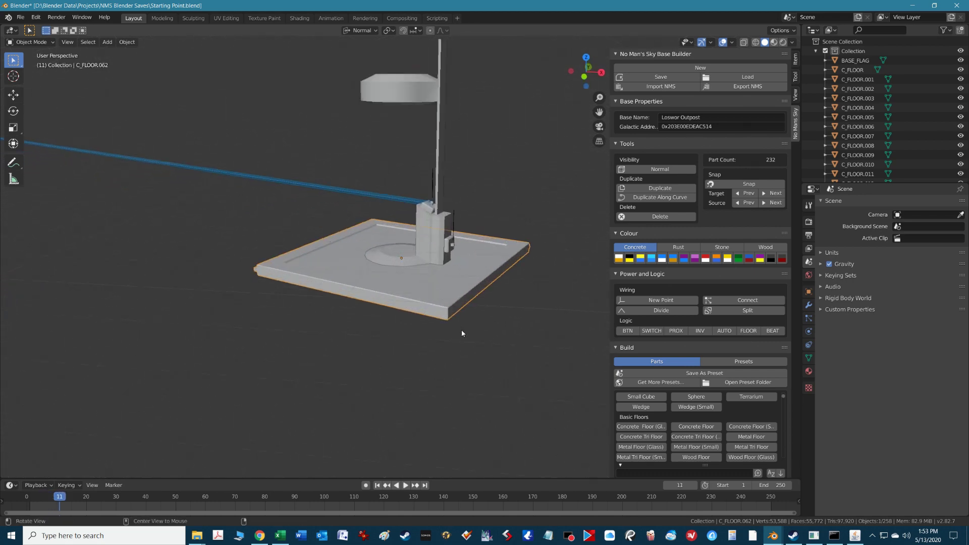
alt+scroll(461, 329, up, 2)
shift+middle_drag(461, 330, 416, 305)
scroll(416, 306, down, 4)
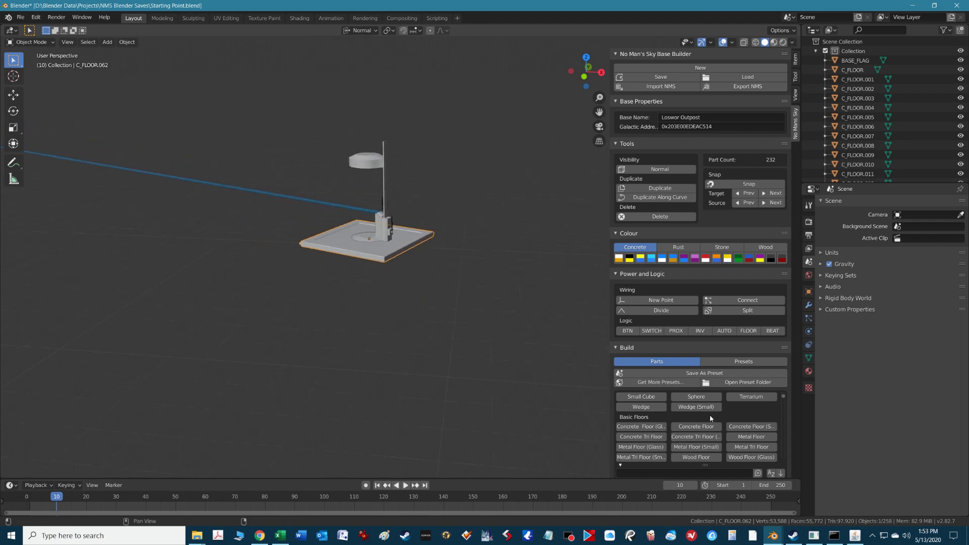
scroll(690, 449, down, 2)
scroll(689, 449, down, 5)
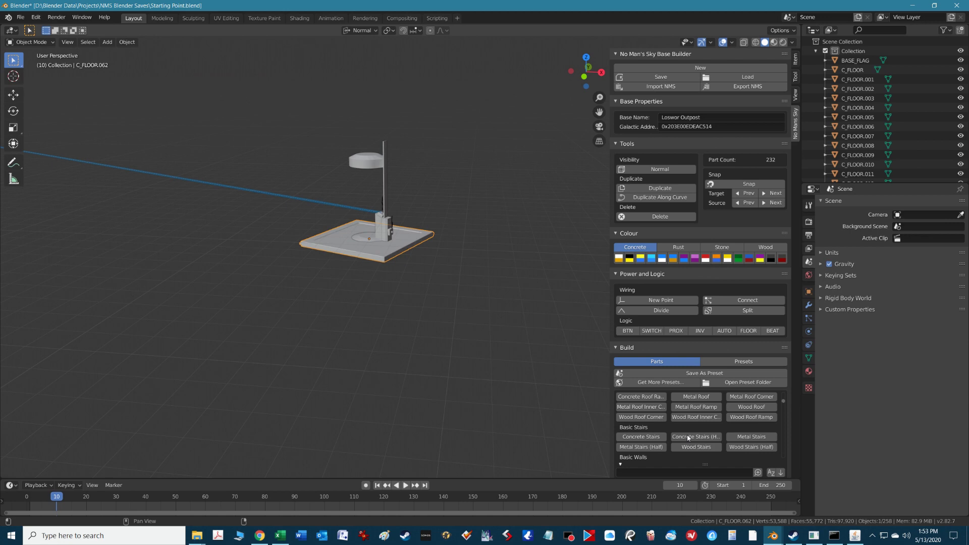
scroll(688, 437, down, 3)
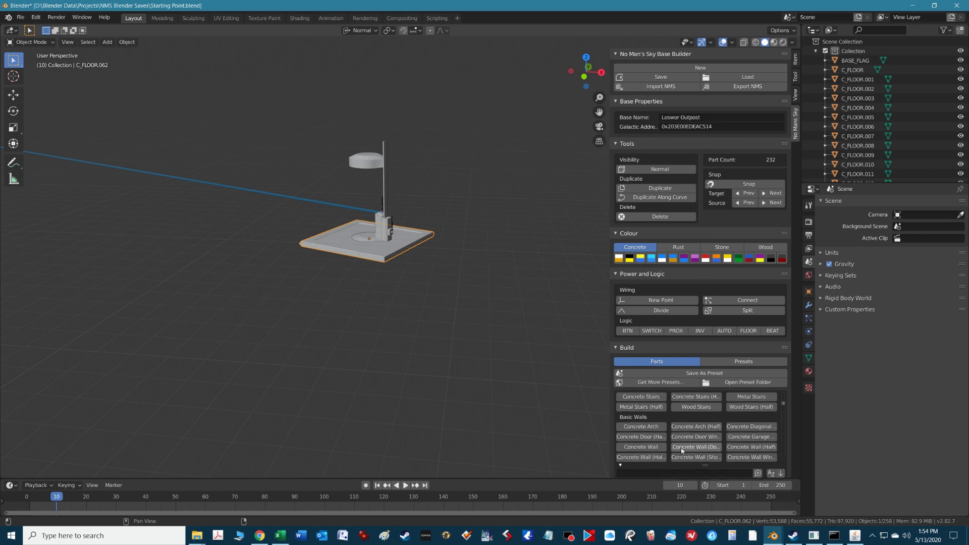
click(659, 428)
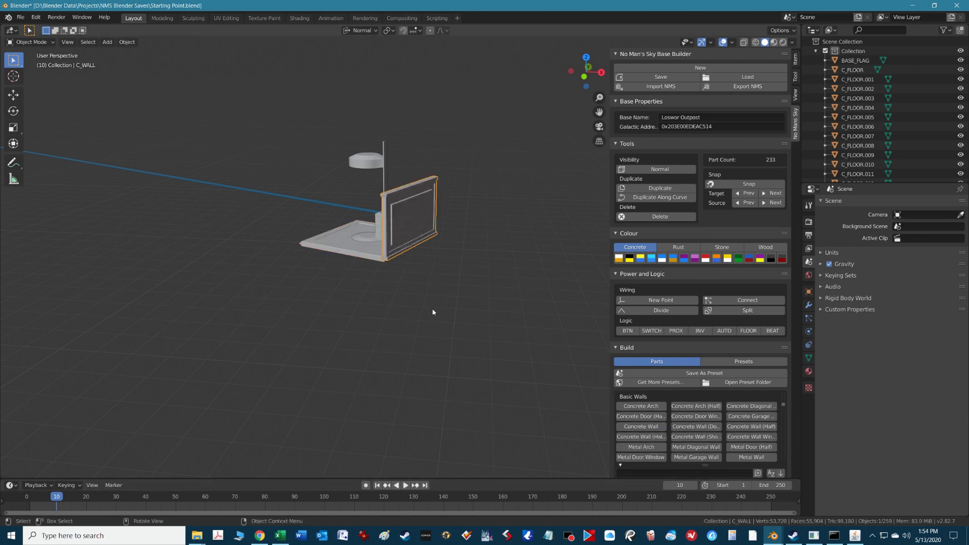
Step: Rotate the new wall 180° about its local X axis so that it hangs below the floor
key(r)
key(x)
key(x)
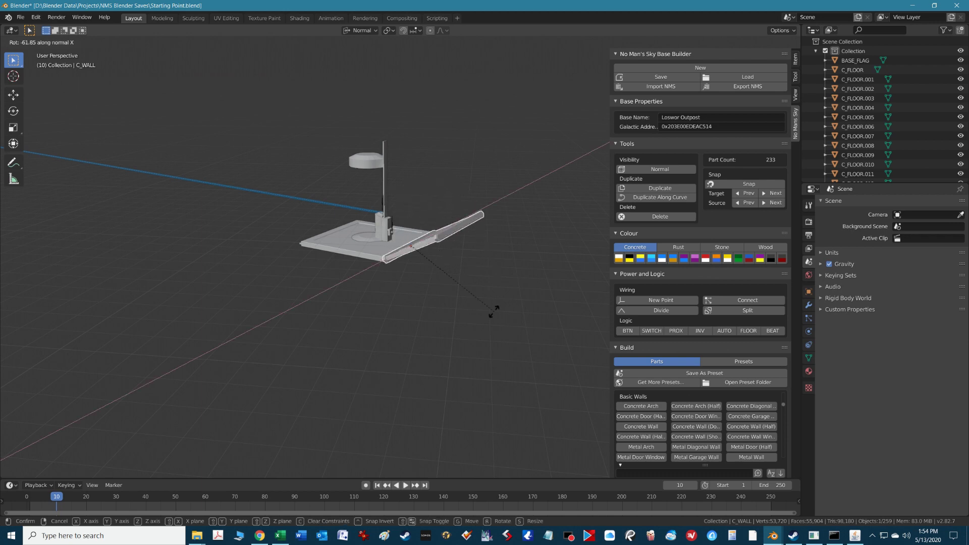
text(180)
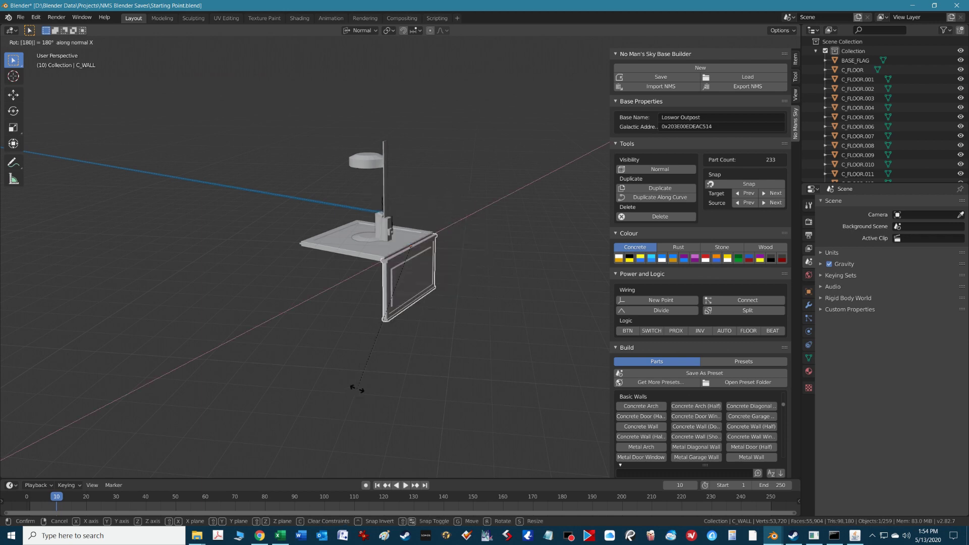
key(Return)
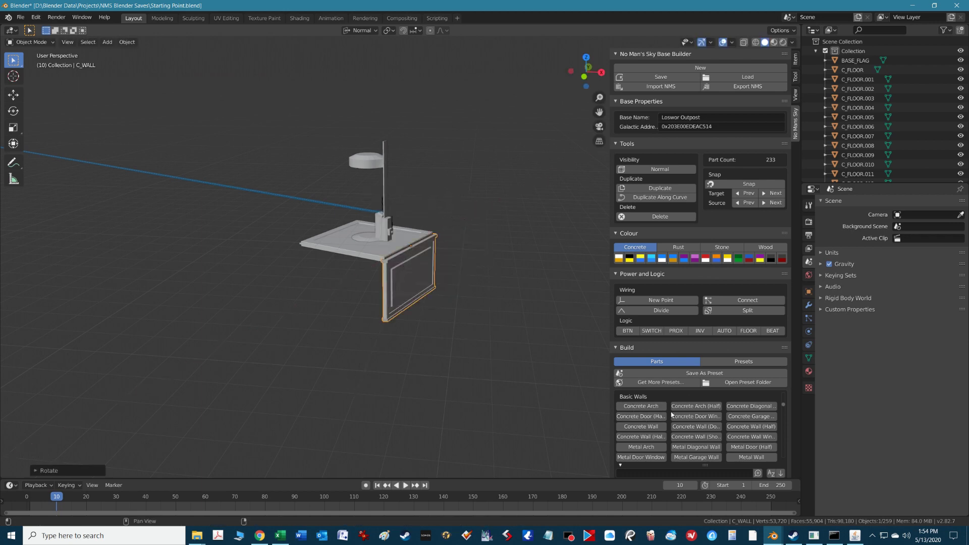
Step: Extend the hanging wall downward with twelve more Concrete Wall parts stacked end to end
click(654, 427)
click(654, 427)
click(654, 427)
click(654, 427)
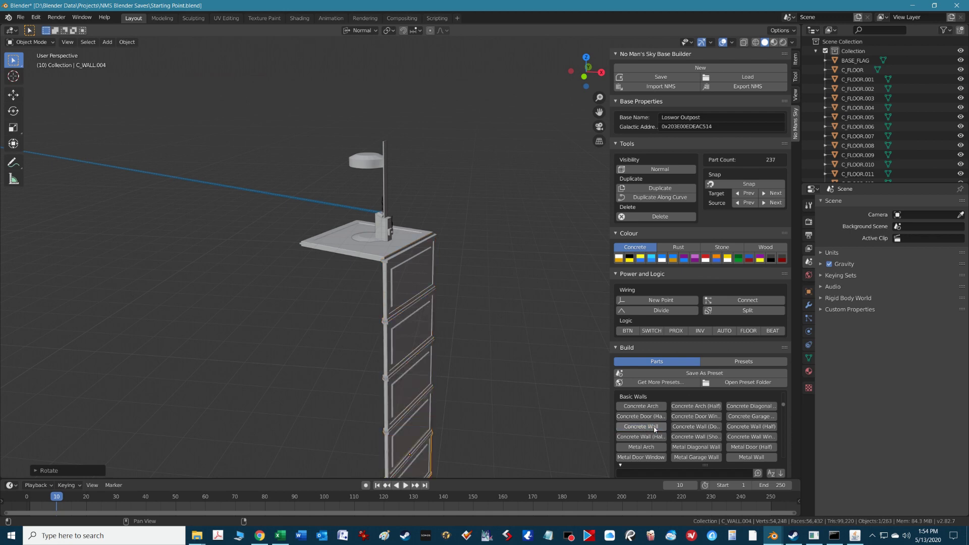
click(655, 427)
scroll(498, 444, down, 5)
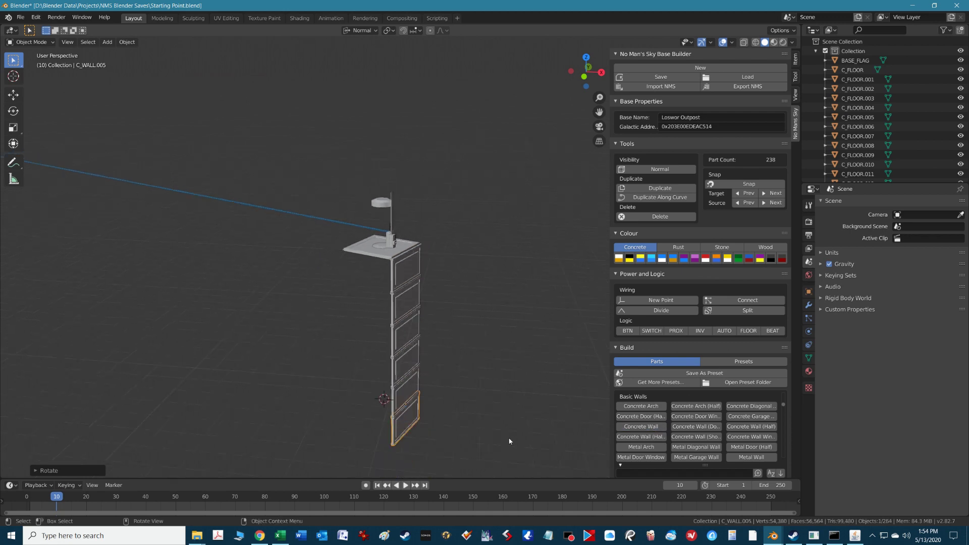
click(658, 427)
click(658, 429)
click(659, 429)
click(658, 428)
click(659, 428)
click(658, 428)
click(659, 429)
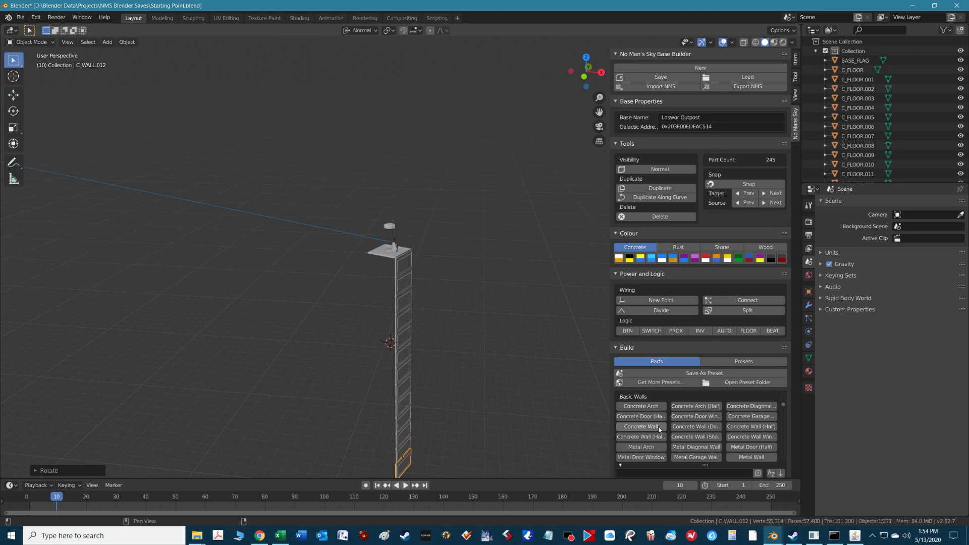
Step: Examine the column of concrete walls under the teleporter floor and its surroundings
scroll(502, 408, down, 1)
scroll(502, 407, down, 1)
mouse_move(463, 389)
middle_down()
mouse_move(441, 380)
mouse_move(459, 377)
mouse_move(458, 390)
middle_up()
scroll(434, 339, up, 11)
alt+scroll(435, 344, up, 2)
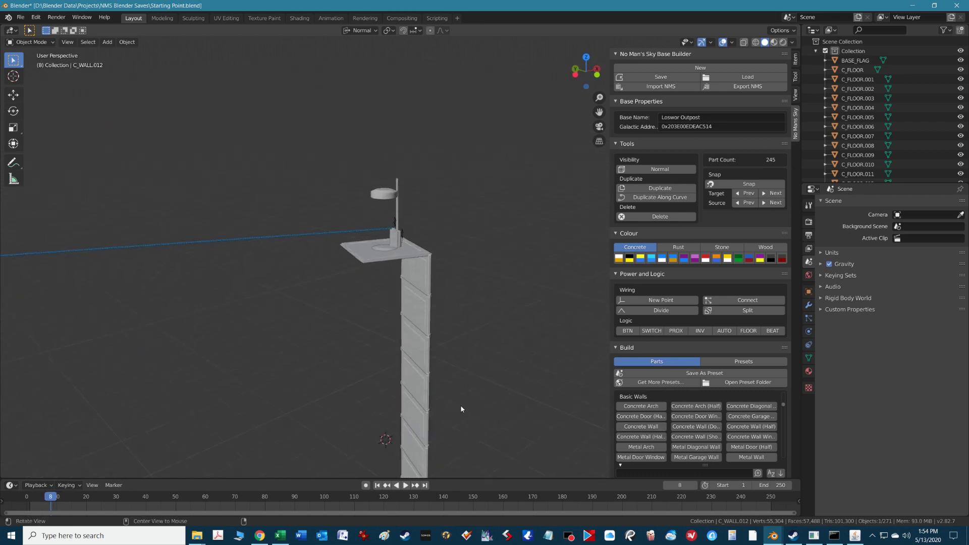
alt+drag(461, 407, 410, 426)
shift+middle_drag(465, 420, 446, 389)
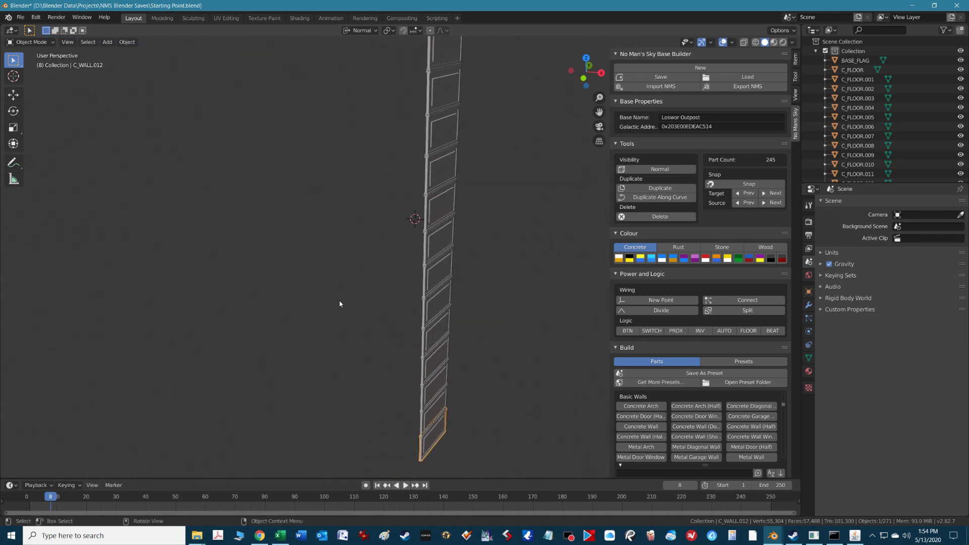
scroll(339, 302, down, 2)
scroll(340, 303, down, 2)
middle_drag(334, 281, 292, 334)
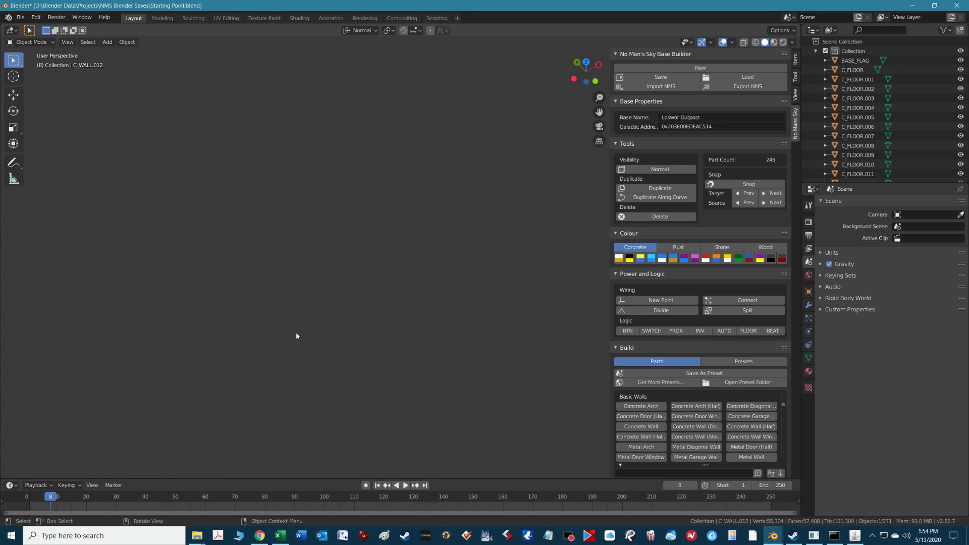
scroll(295, 331, down, 10)
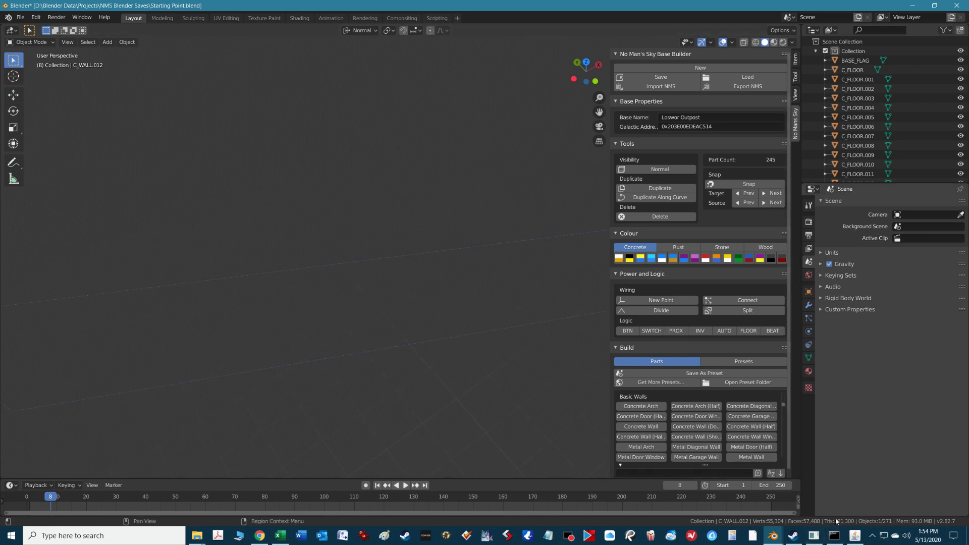
Step: Switch to the No Man's Sky Save Editor and replace the JSON of player base [19] with the exported base data
click(859, 539)
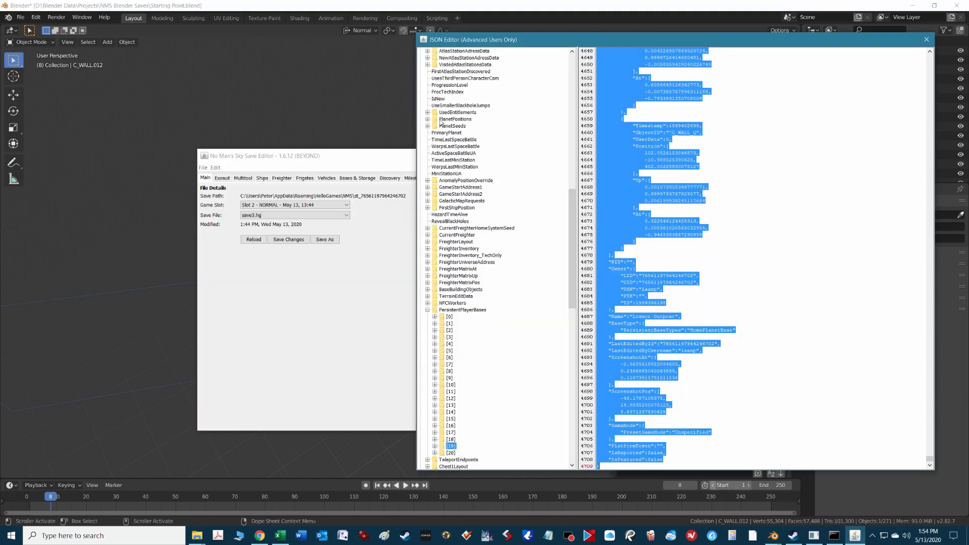
click(316, 93)
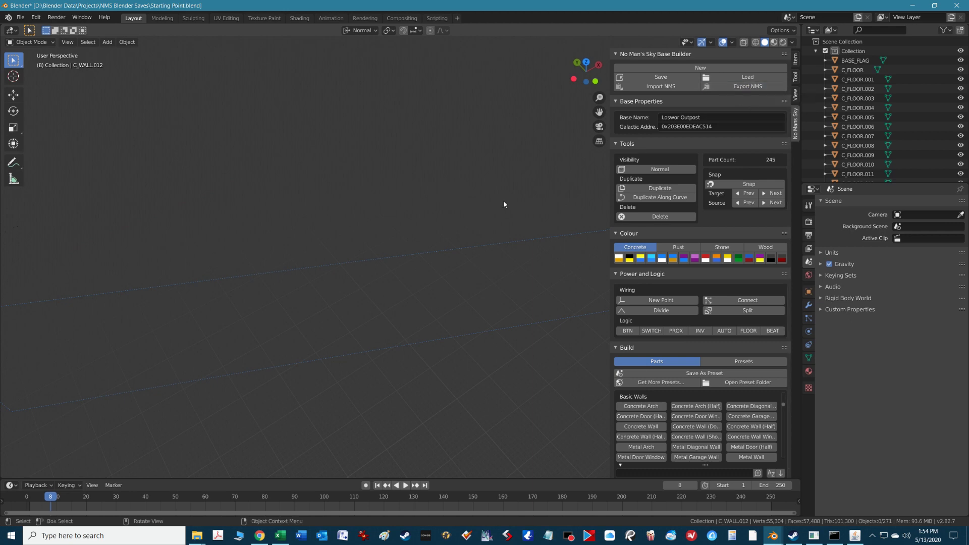
click(855, 536)
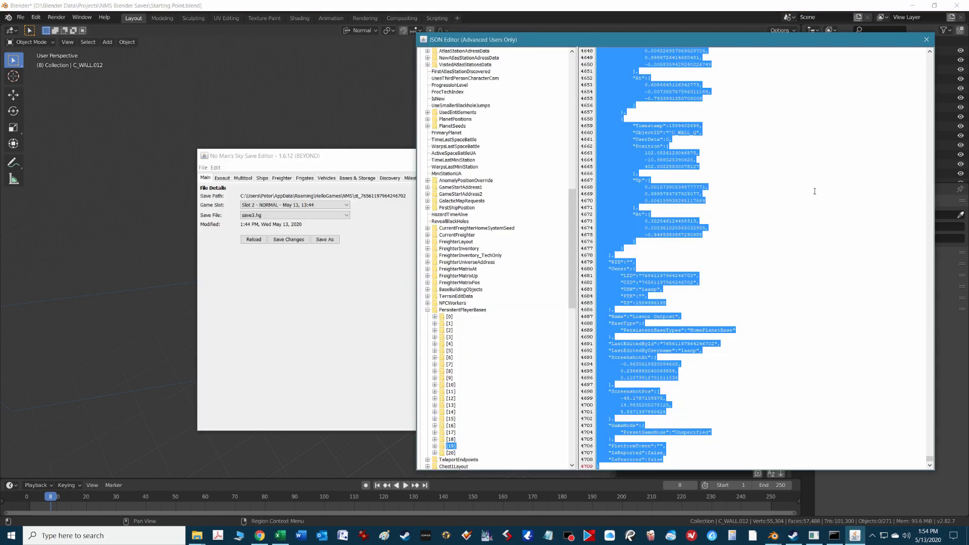
key(ctrl+v)
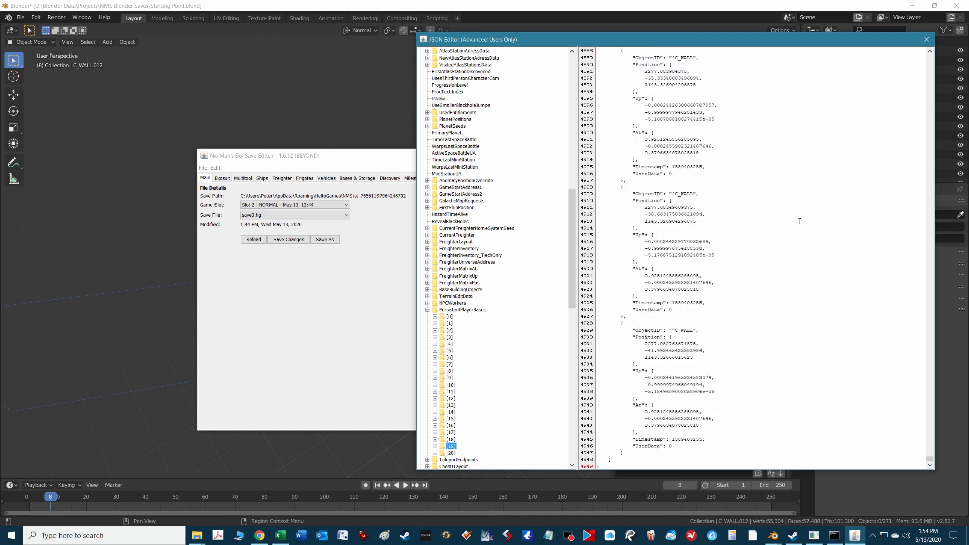
Step: Apply the JSON changes, save them to save3.hg and close the save editor
click(931, 43)
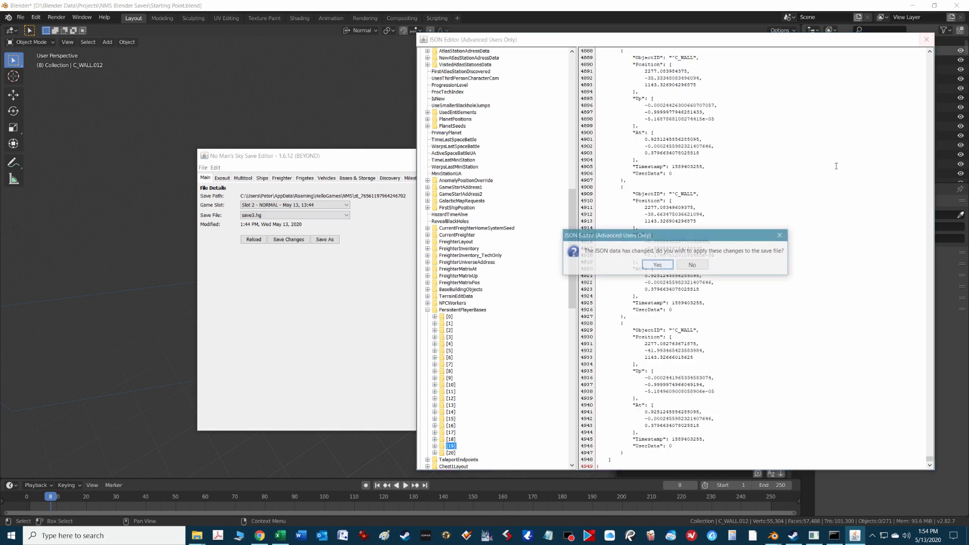
click(657, 266)
click(289, 240)
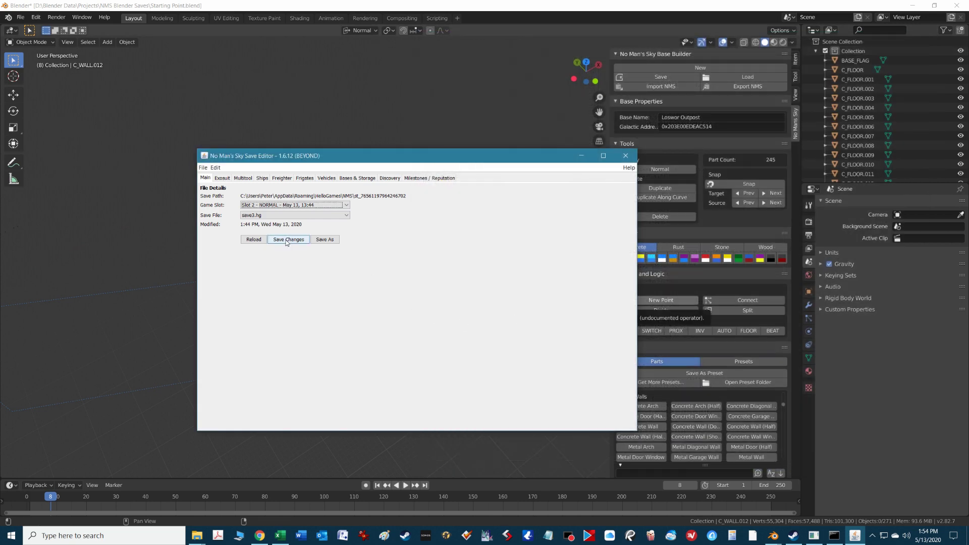
click(626, 156)
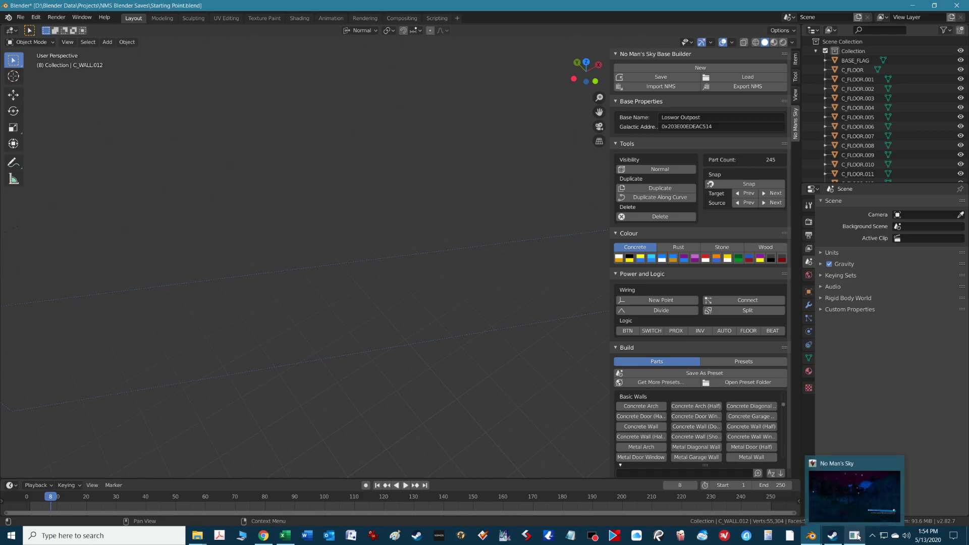
Step: Switch to No Man's Sky and open its game options page
click(854, 536)
key(Escape)
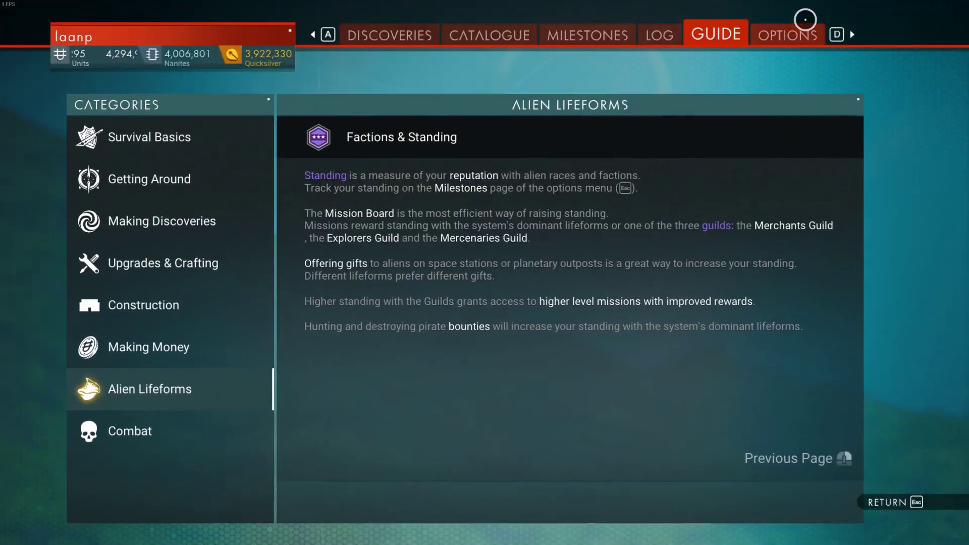
click(792, 35)
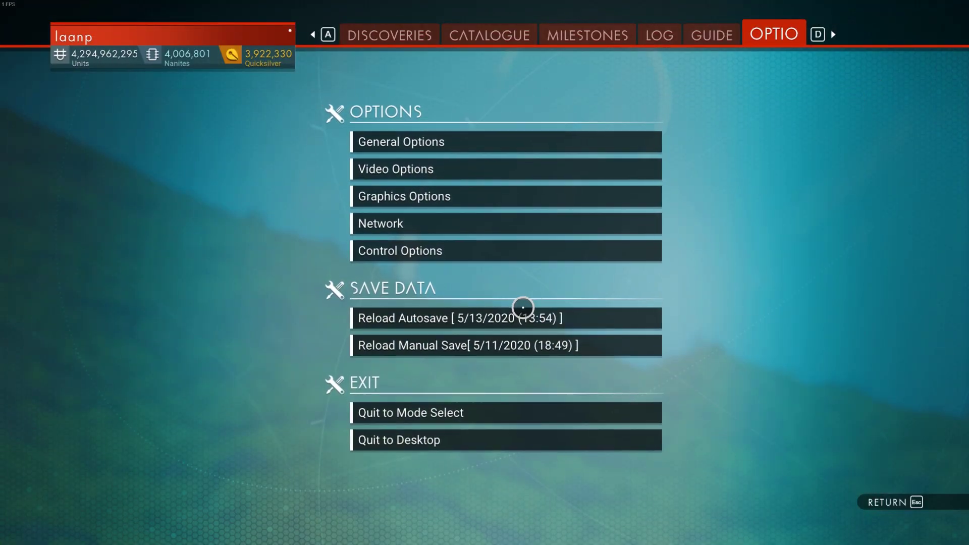